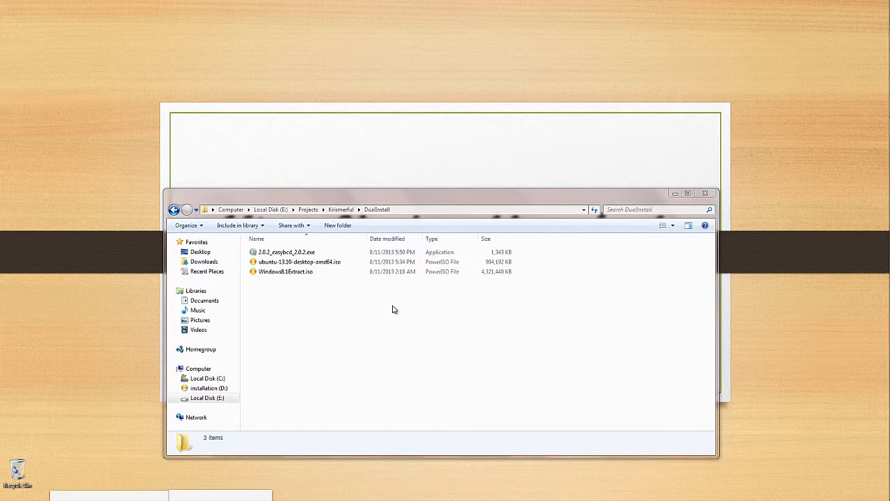
{"action": "mouse_move", "coordinate": [362, 196]}
{"action": "left_mouse_down"}
{"action": "mouse_move", "coordinate": [385, 202]}
{"action": "mouse_move", "coordinate": [364, 191]}
{"action": "left_mouse_up"}
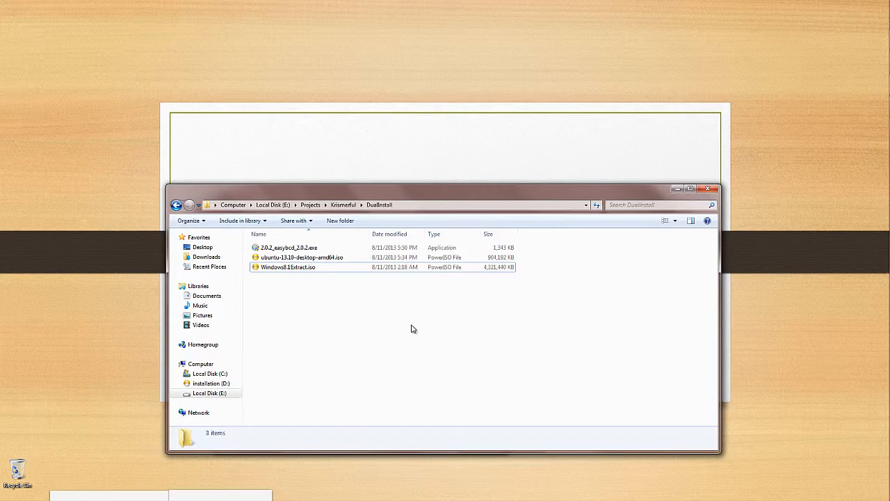
{"action": "mouse_move", "coordinate": [357, 194]}
{"action": "left_mouse_down"}
{"action": "mouse_move", "coordinate": [345, 191]}
{"action": "mouse_move", "coordinate": [359, 195]}
{"action": "left_mouse_up"}
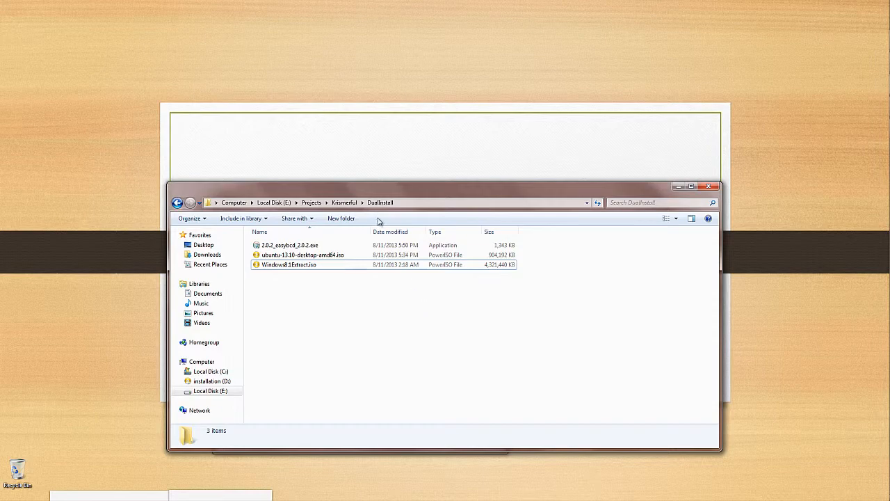
{"action": "left_click_drag", "start_coordinate": [377, 193], "coordinate": [379, 189]}
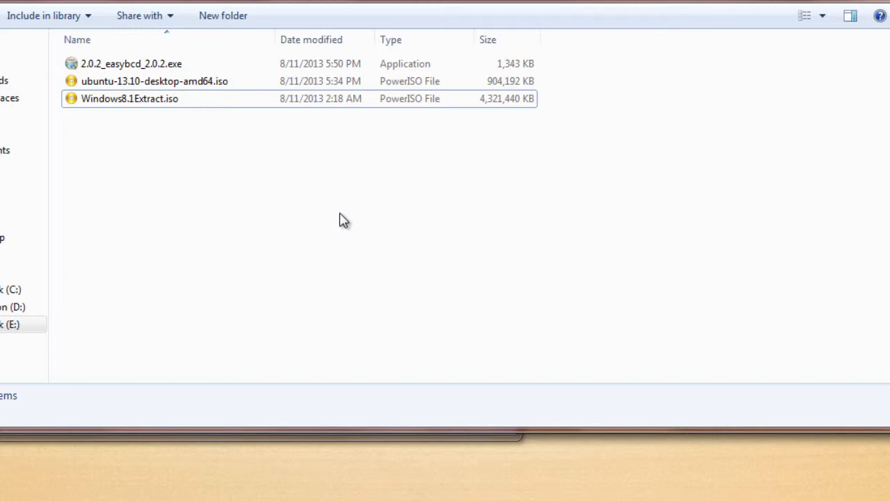
- Review the Ubuntu 13.10 and Windows 8.1 ISO files in the DualInstall folder and the EasyBCD 2.0.2 download page
{"action": "left_click", "coordinate": [225, 90]}
{"action": "left_click", "coordinate": [240, 151]}
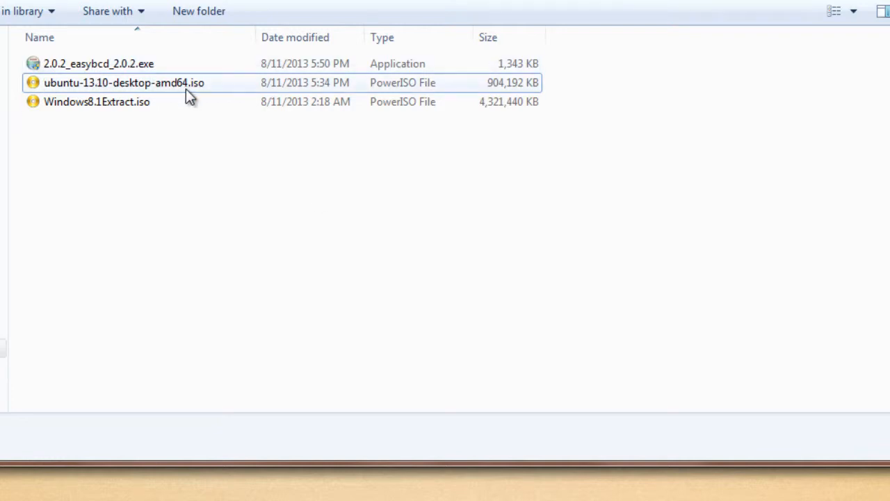
{"action": "left_click_drag", "start_coordinate": [130, 222], "coordinate": [139, 142]}
{"action": "left_click", "coordinate": [132, 106]}
{"action": "left_click", "coordinate": [129, 84]}
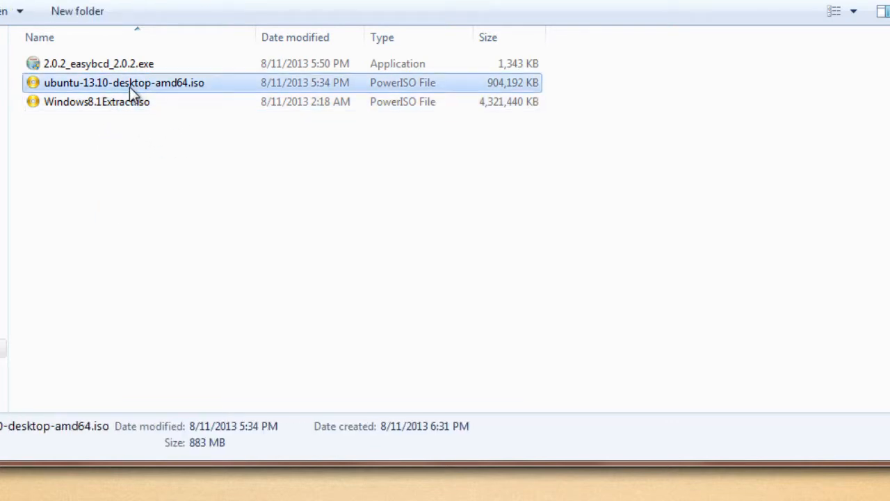
{"action": "left_click", "coordinate": [237, 208]}
{"action": "left_click_drag", "start_coordinate": [129, 149], "coordinate": [138, 131]}
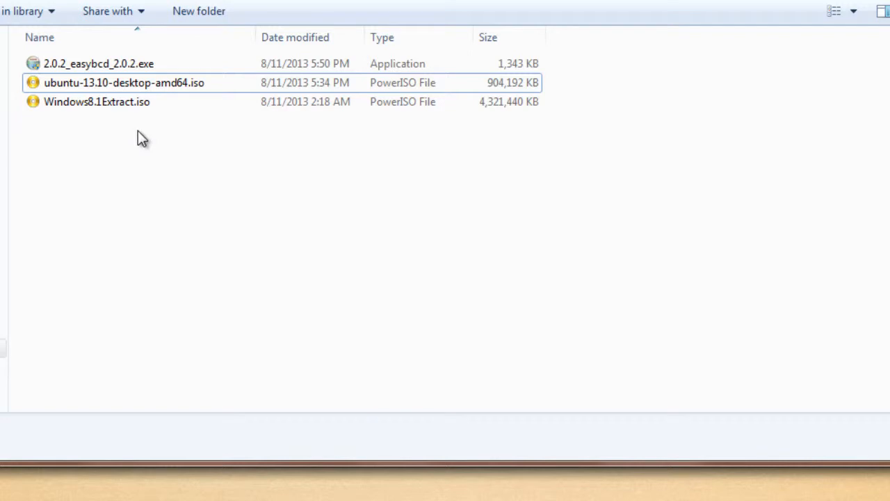
{"action": "left_click", "coordinate": [126, 81]}
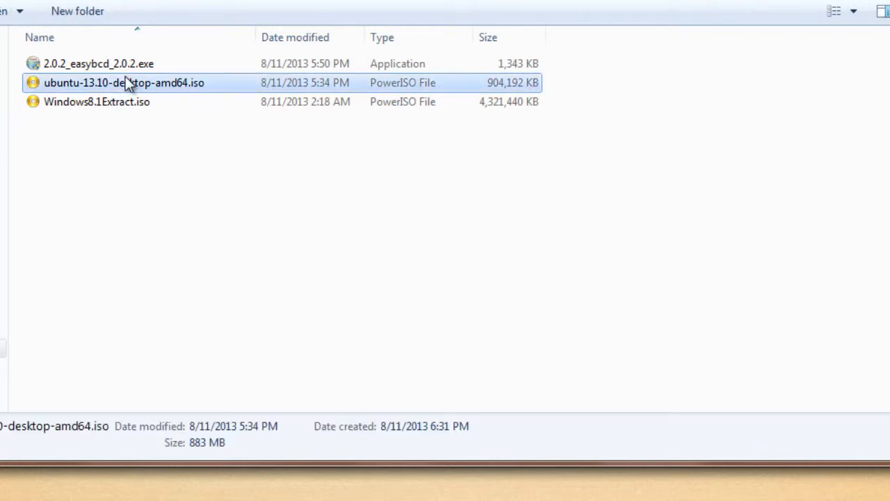
{"action": "left_click", "coordinate": [207, 150]}
{"action": "left_click_drag", "start_coordinate": [72, 147], "coordinate": [72, 85]}
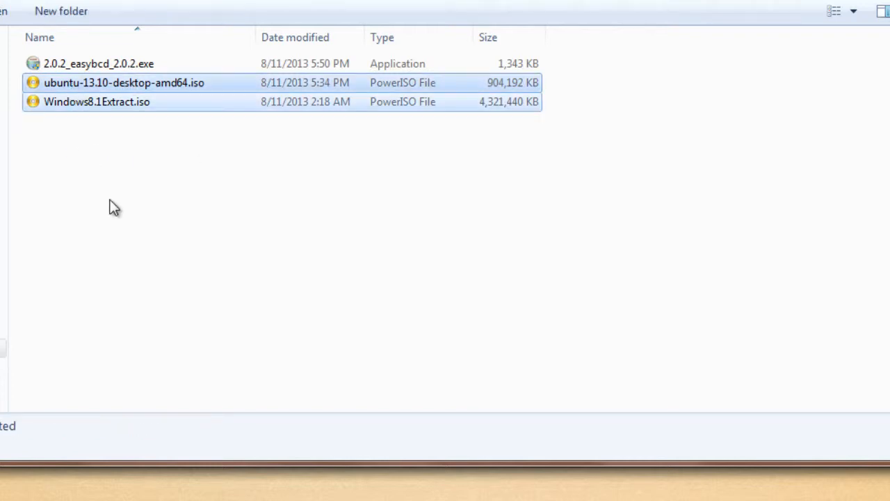
{"action": "left_click", "coordinate": [114, 207]}
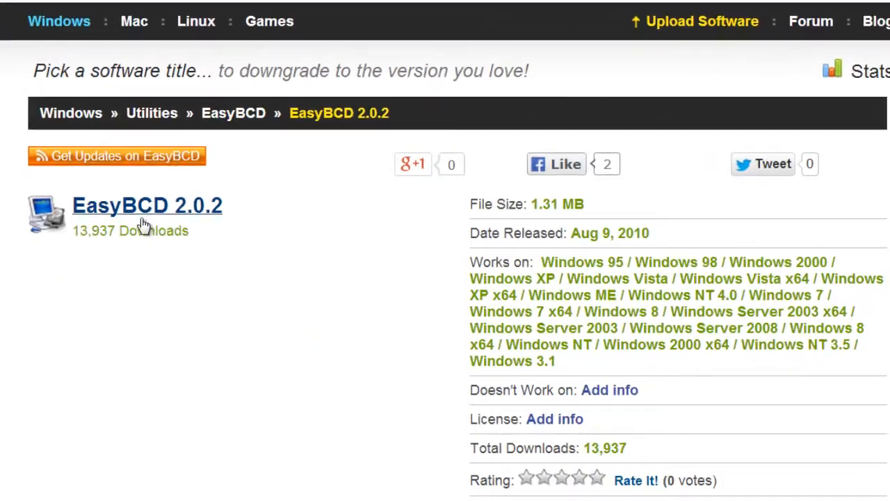
{"action": "key", "text": "ctrl+a"}
{"action": "left_click", "coordinate": [306, 333]}
{"action": "scroll", "coordinate": [619, 380], "scroll_direction": "down", "scroll_amount": 2}
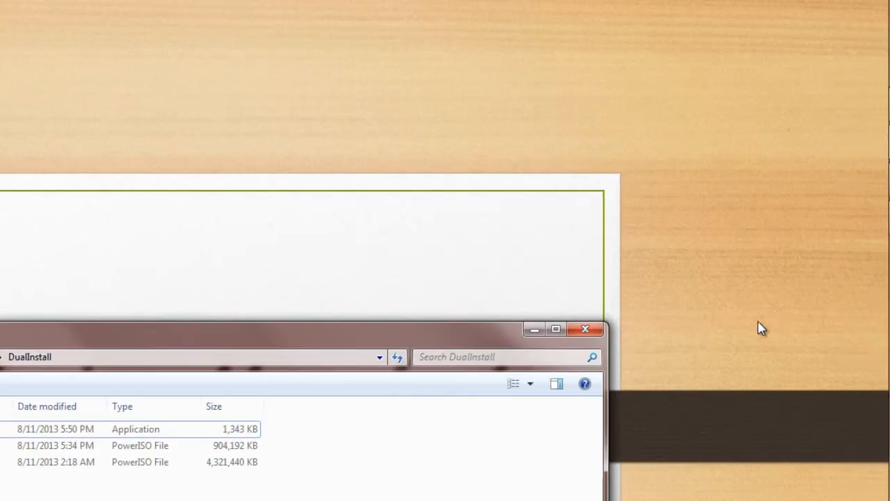
- Close the existing Disk Management window and reopen the disk partition tool by searching the computer for "disk manage"
{"action": "left_click", "coordinate": [869, 179]}
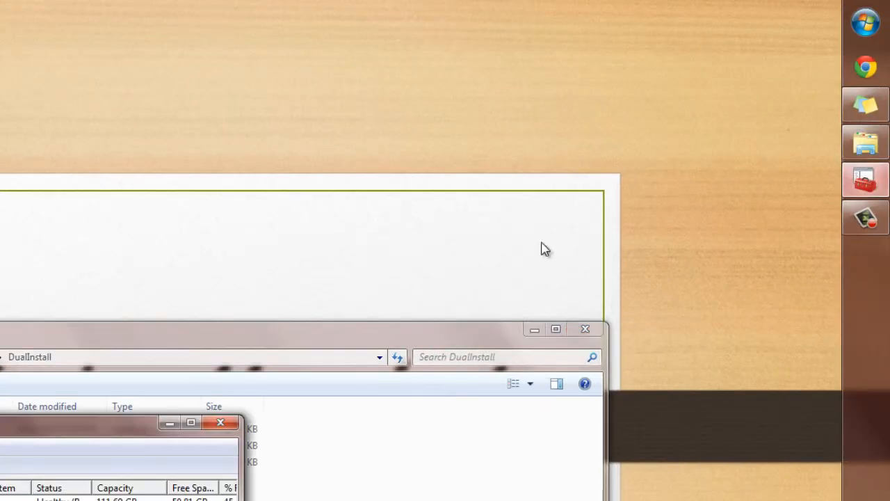
{"action": "left_click", "coordinate": [233, 422]}
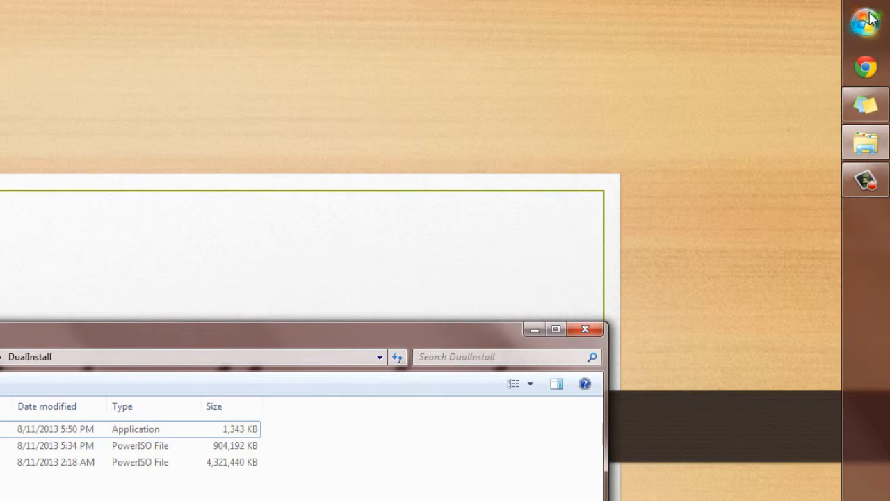
{"action": "left_click", "coordinate": [865, 23]}
{"action": "type", "text": "disk"}
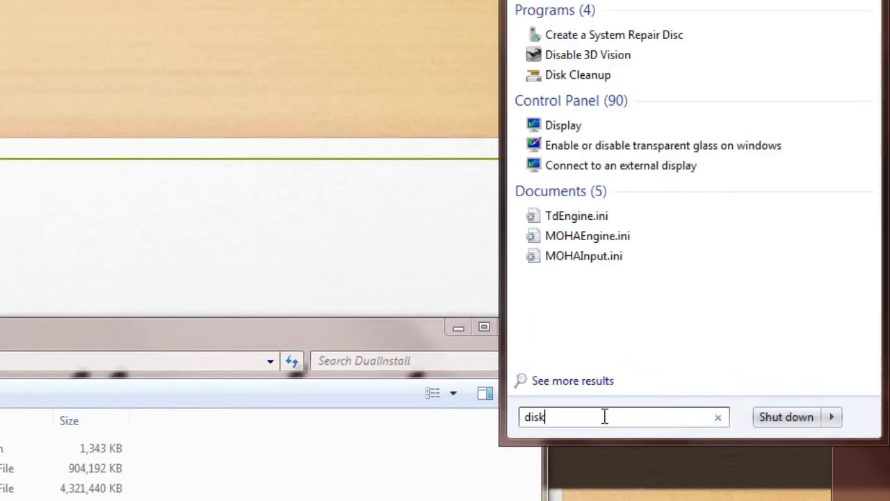
{"action": "type", "text": " manage"}
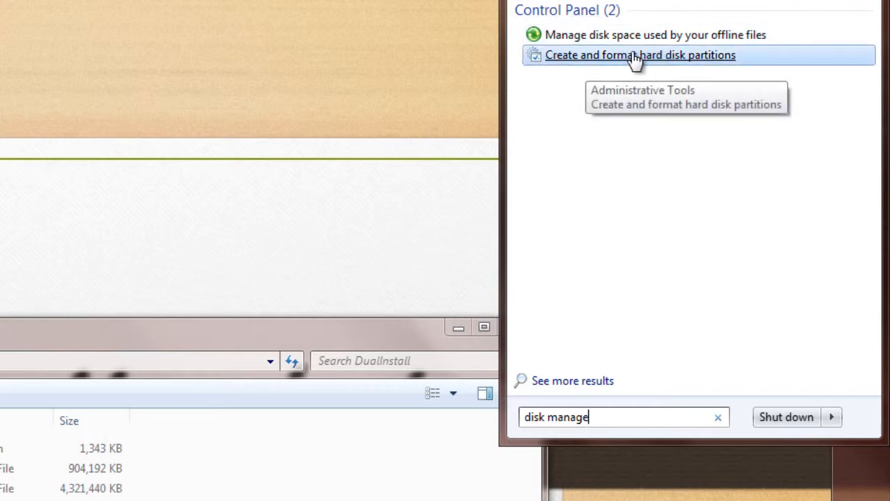
{"action": "left_click", "coordinate": [672, 57]}
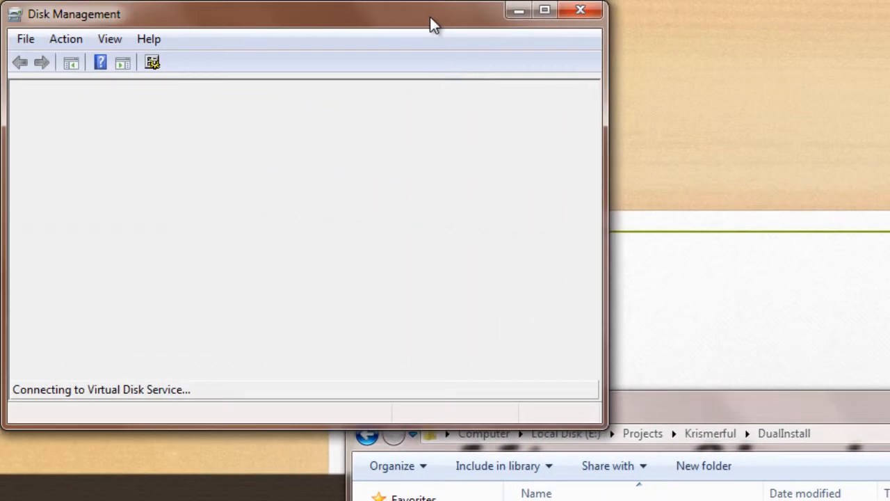
{"action": "left_click_drag", "start_coordinate": [427, 18], "coordinate": [811, 2]}
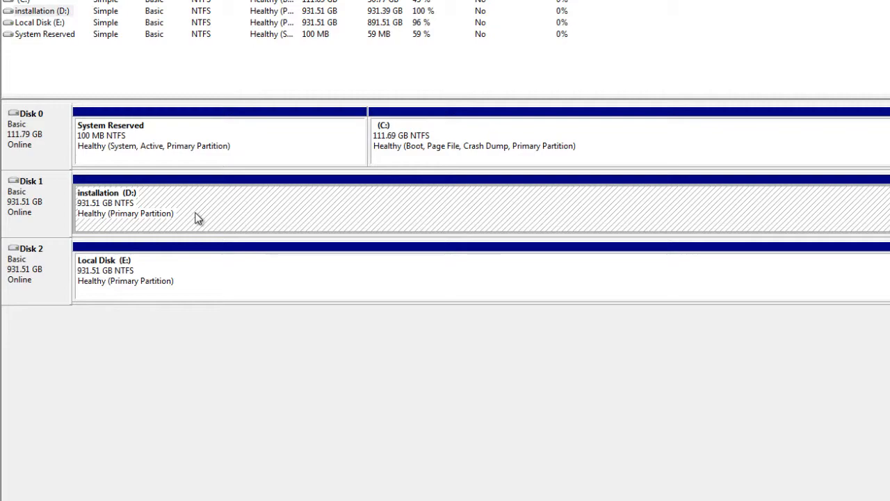
- Delete the installation (D:) volume on Disk 1 and confirm the deletion
{"action": "right_click", "coordinate": [195, 214]}
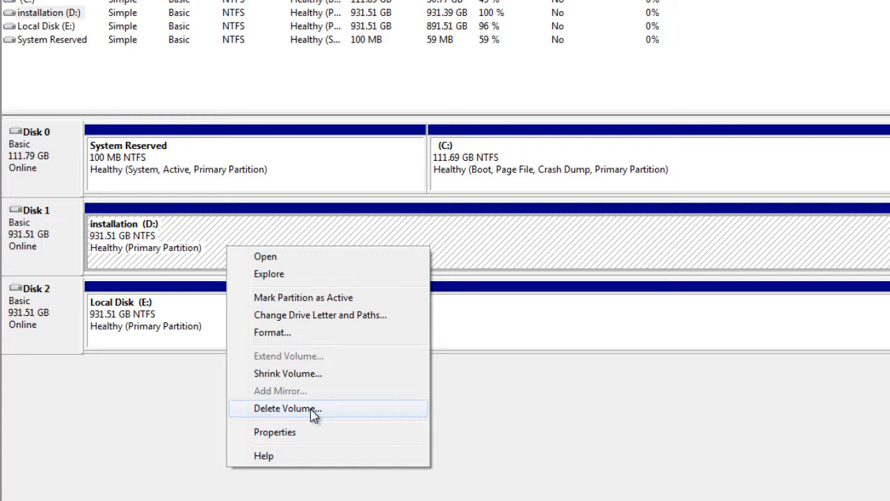
{"action": "left_click", "coordinate": [313, 409]}
{"action": "left_click", "coordinate": [834, 412]}
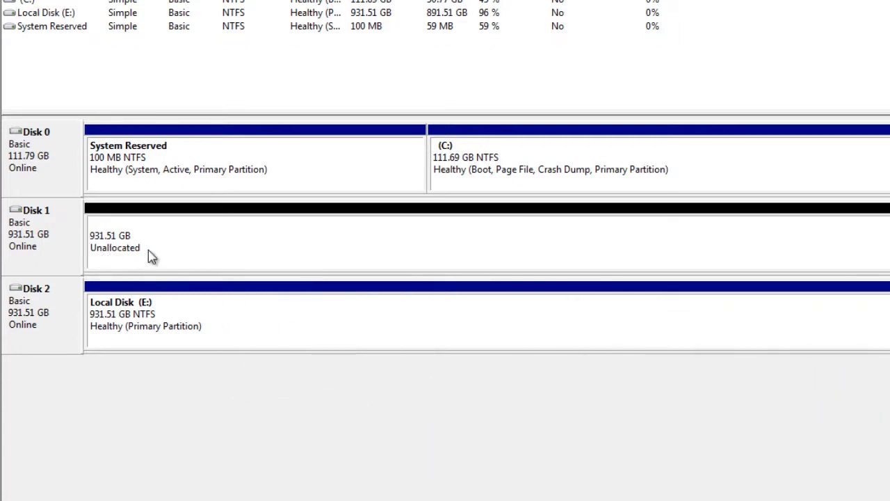
- Set up a new simple volume in Disk 1's unallocated space with a size of 953867 MB and drive letter D
{"action": "right_click", "coordinate": [429, 247]}
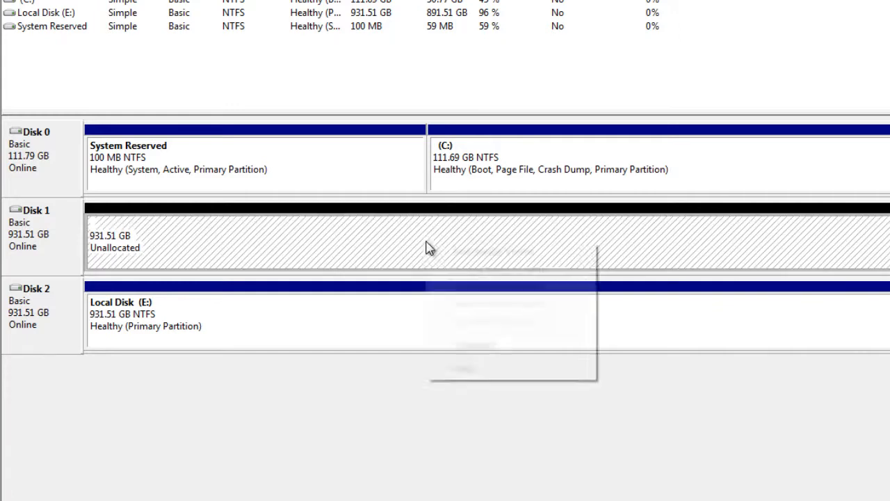
{"action": "left_click", "coordinate": [457, 251]}
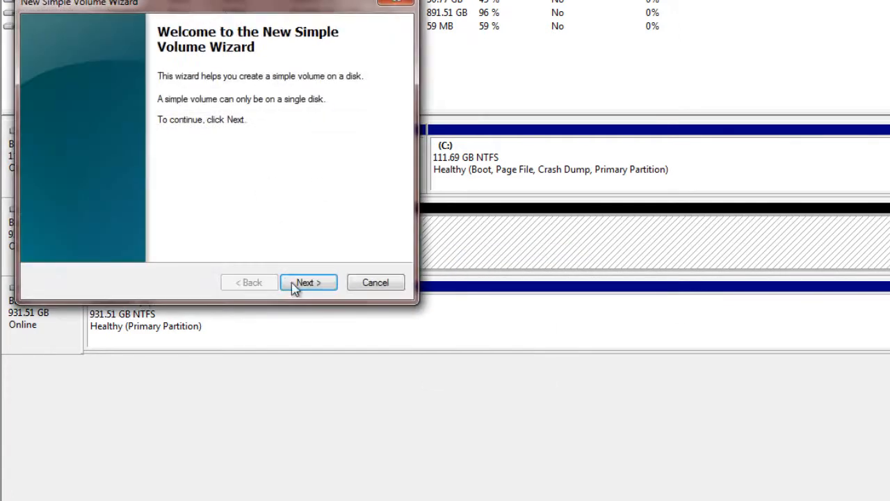
{"action": "left_click_drag", "start_coordinate": [232, 8], "coordinate": [525, 186]}
{"action": "left_click", "coordinate": [595, 454]}
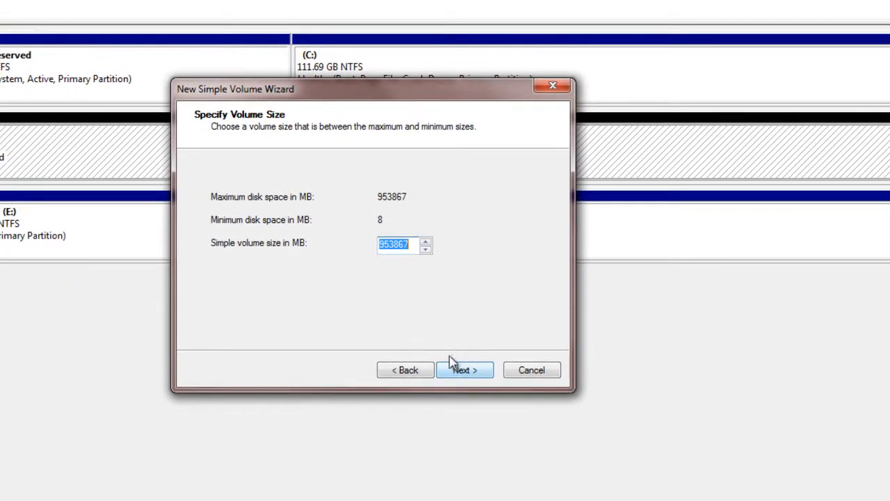
{"action": "left_click", "coordinate": [581, 455]}
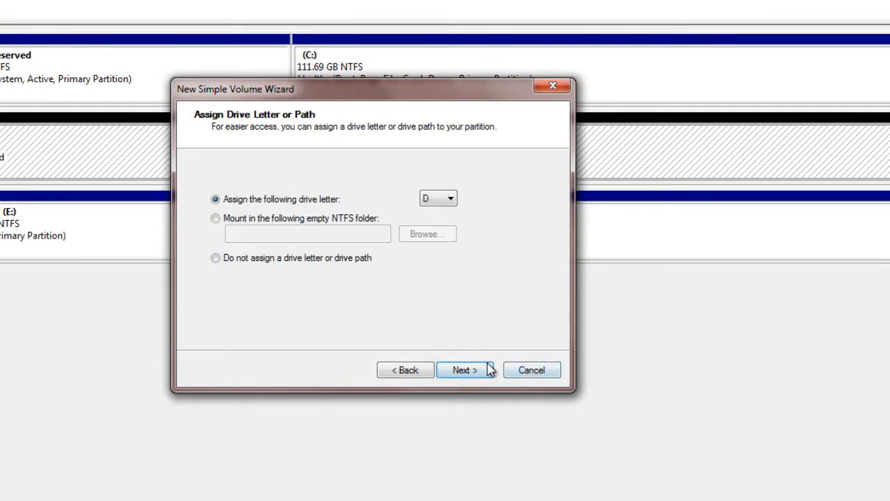
{"action": "left_click", "coordinate": [470, 374]}
- Label the new volume Installation, create it with a quick NTFS format, and close the AutoPlay window
{"action": "left_click_drag", "start_coordinate": [435, 276], "coordinate": [123, 264]}
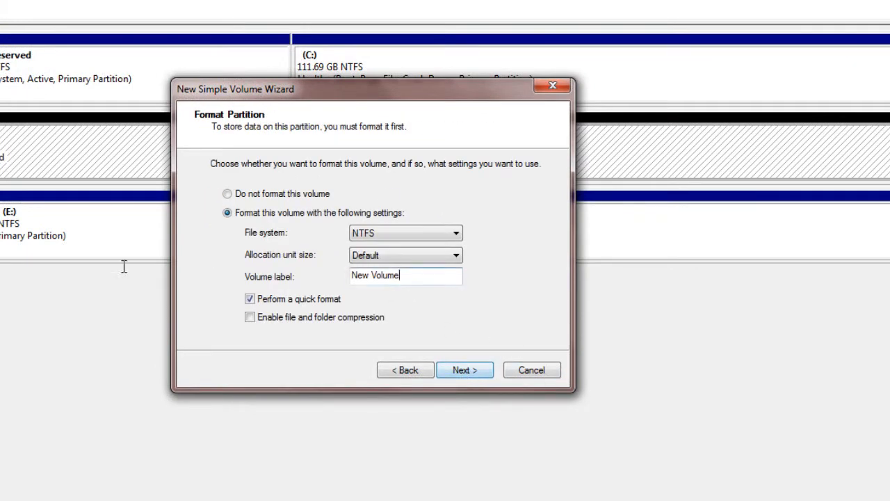
{"action": "type", "text": "install"}
{"action": "key", "text": "BackSpace"}
{"action": "key", "text": "BackSpace"}
{"action": "key", "text": "BackSpace"}
{"action": "key", "text": "BackSpace"}
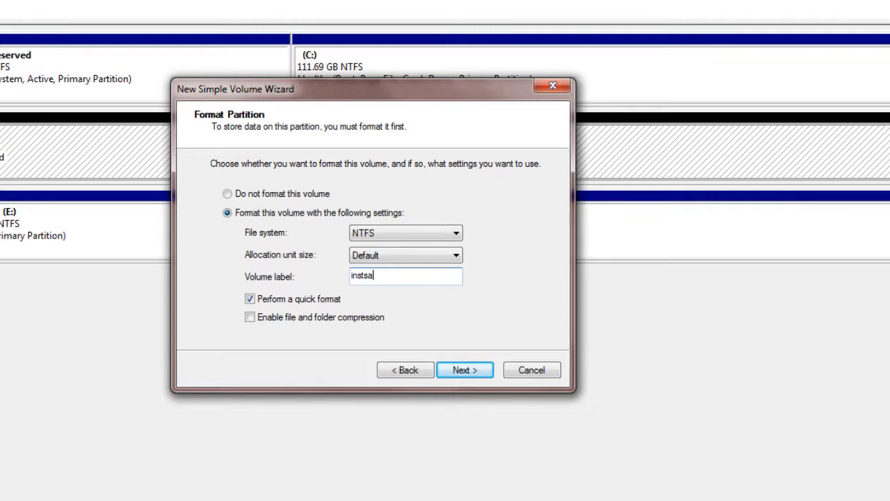
{"action": "type", "text": "talltion"}
{"action": "left_click_drag", "start_coordinate": [403, 273], "coordinate": [5, 280]}
{"action": "type", "text": "Installation"}
{"action": "left_click", "coordinate": [462, 369]}
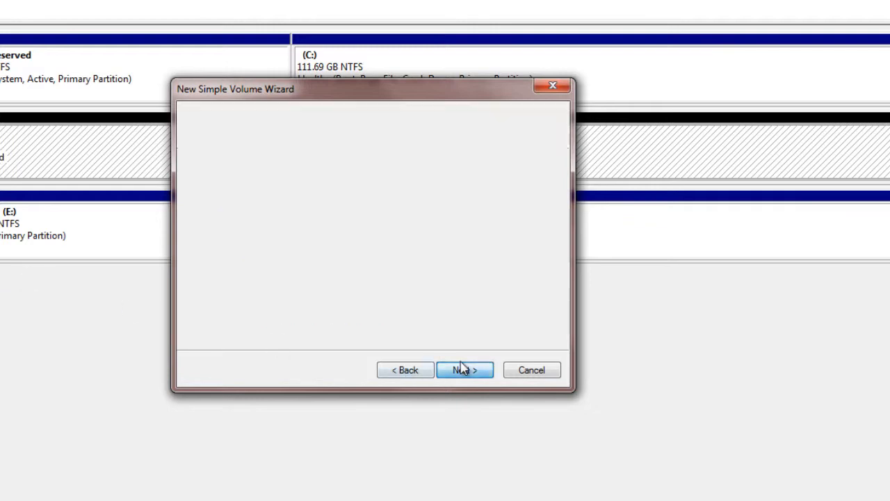
{"action": "left_click", "coordinate": [463, 371]}
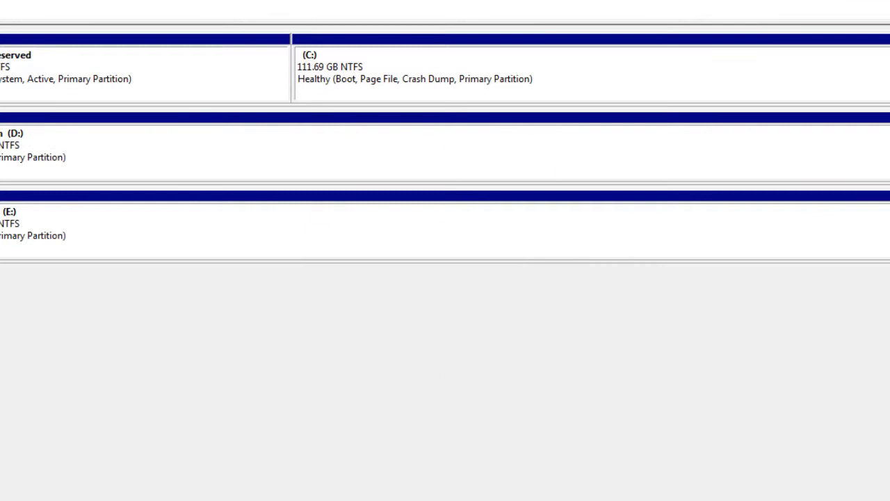
{"action": "left_click_drag", "start_coordinate": [613, 51], "coordinate": [612, 86]}
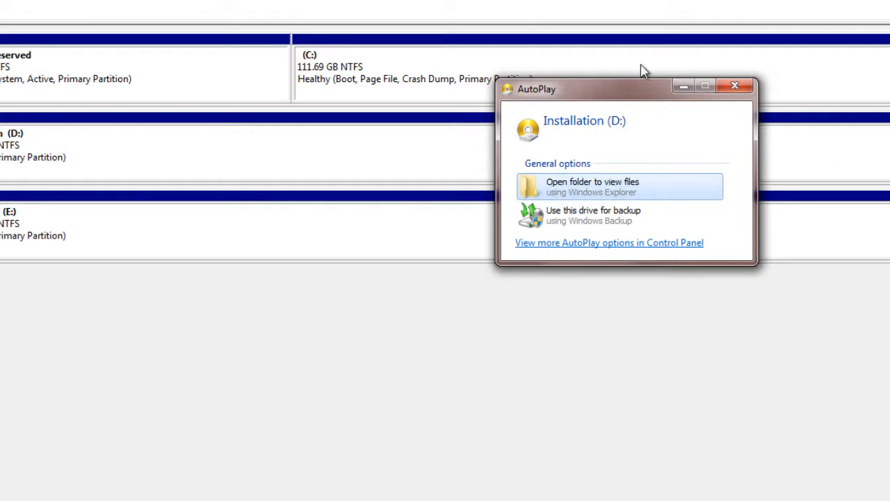
{"action": "left_click", "coordinate": [733, 88]}
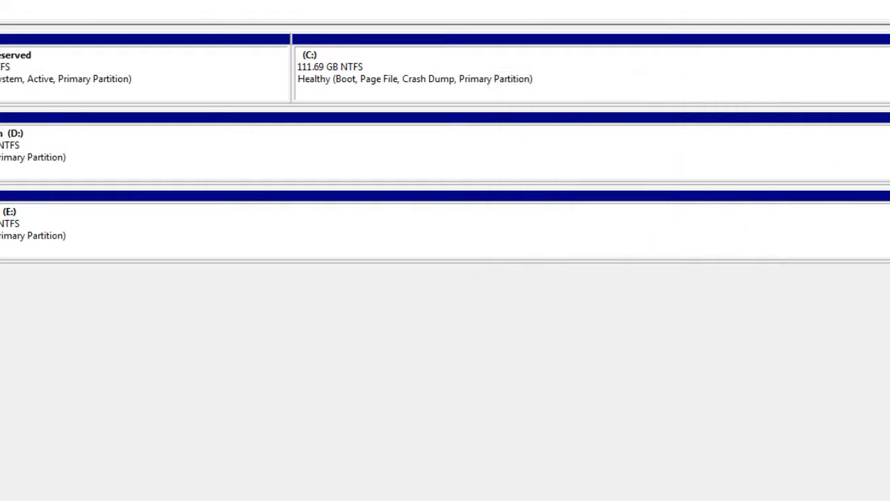
- Run 2.0.2_easybcd_2.0.2.exe from the DualInstall folder, agree to remove the previous version, and keep both EasyBCD Core and Desktop Shortcut selected
{"action": "key", "text": "alt+Tab"}
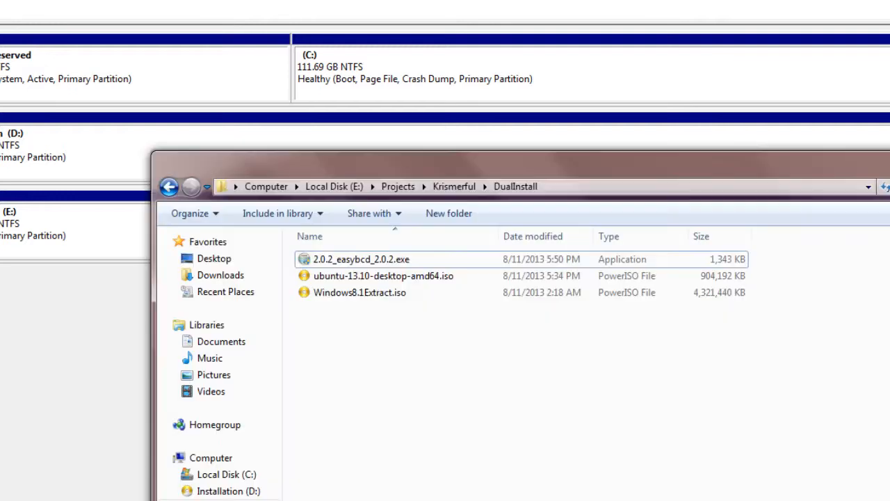
{"action": "double_click", "coordinate": [440, 259]}
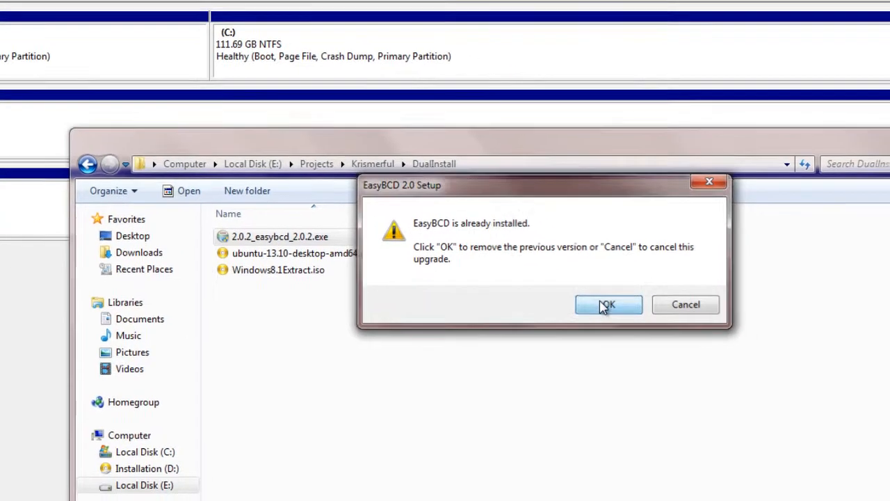
{"action": "left_click", "coordinate": [686, 322]}
{"action": "left_click_drag", "start_coordinate": [454, 72], "coordinate": [448, 124]}
{"action": "left_click", "coordinate": [571, 402]}
{"action": "left_click", "coordinate": [571, 402]}
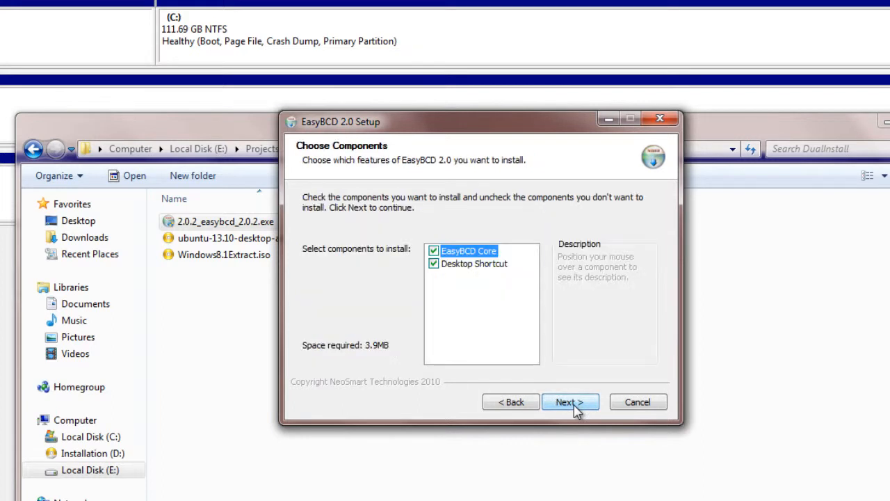
{"action": "left_click", "coordinate": [563, 404]}
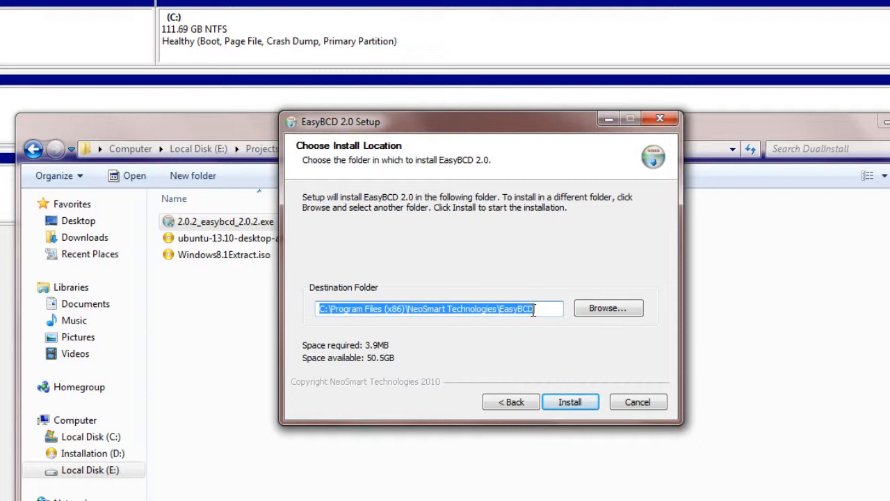
- Choose the Installation (D:) drive as the destination and install EasyBCD 2.0 there
{"action": "left_click", "coordinate": [632, 310]}
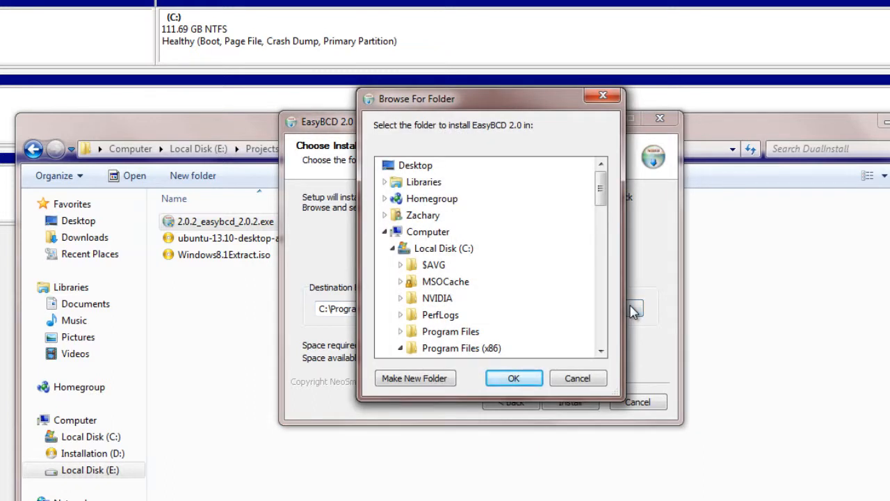
{"action": "left_click", "coordinate": [392, 249]}
{"action": "left_click", "coordinate": [411, 270]}
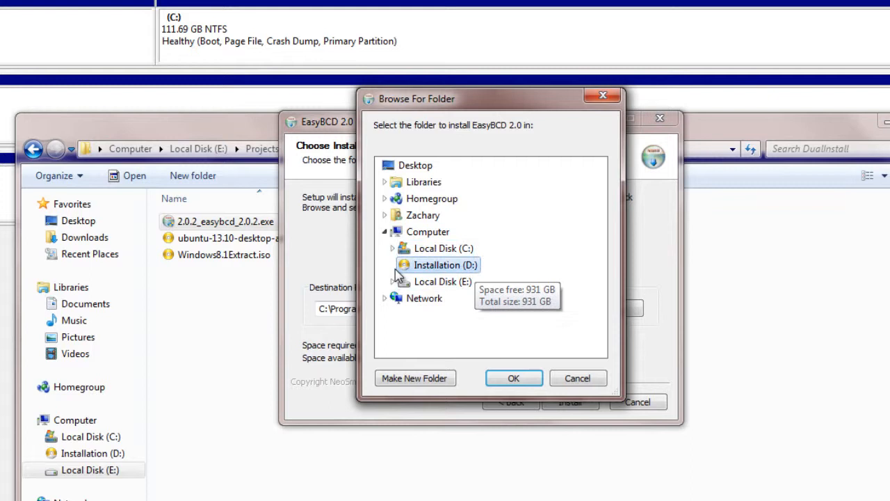
{"action": "left_click", "coordinate": [505, 378]}
{"action": "left_click", "coordinate": [570, 402]}
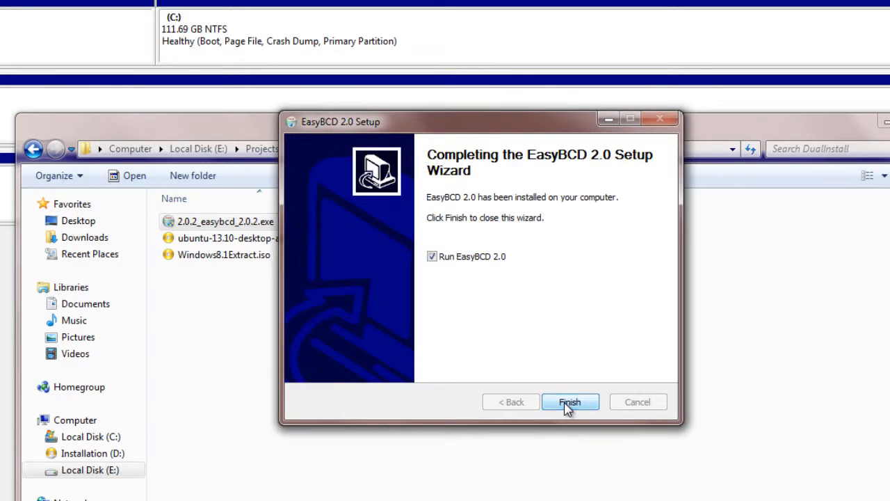
- Finish the EasyBCD setup without launching it, and copy ubuntu-13.10-desktop-amd64.iso and Windows8.1Extract.iso from DualInstall to the Installation (D:) drive
{"action": "left_click", "coordinate": [480, 257]}
{"action": "left_click", "coordinate": [568, 404]}
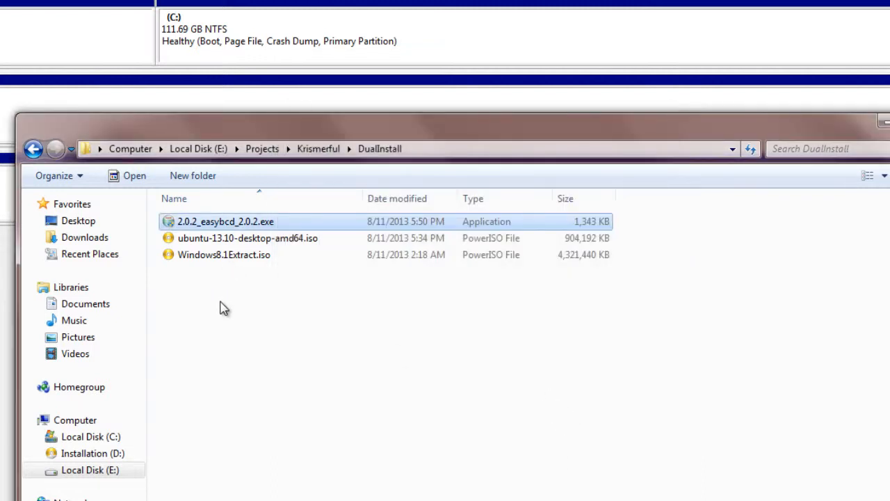
{"action": "left_click", "coordinate": [251, 300]}
{"action": "left_click_drag", "start_coordinate": [242, 310], "coordinate": [243, 248]}
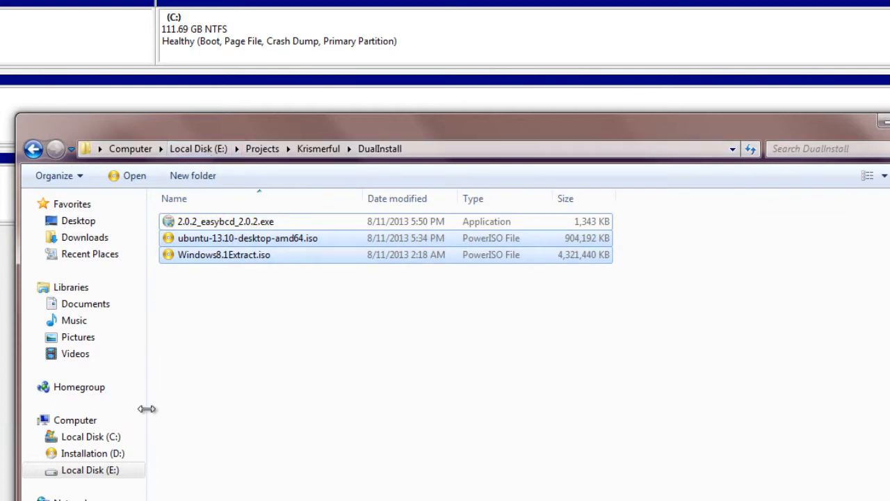
{"action": "left_click", "coordinate": [111, 457]}
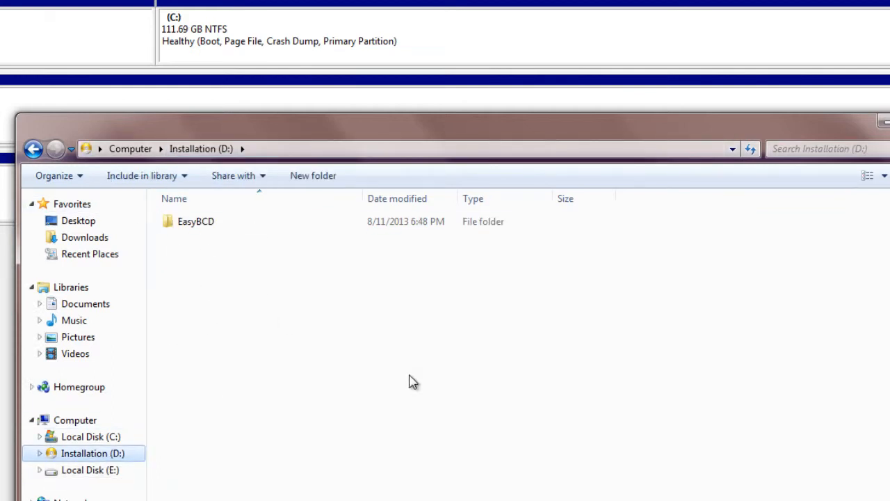
{"action": "key", "text": "ctrl+v"}
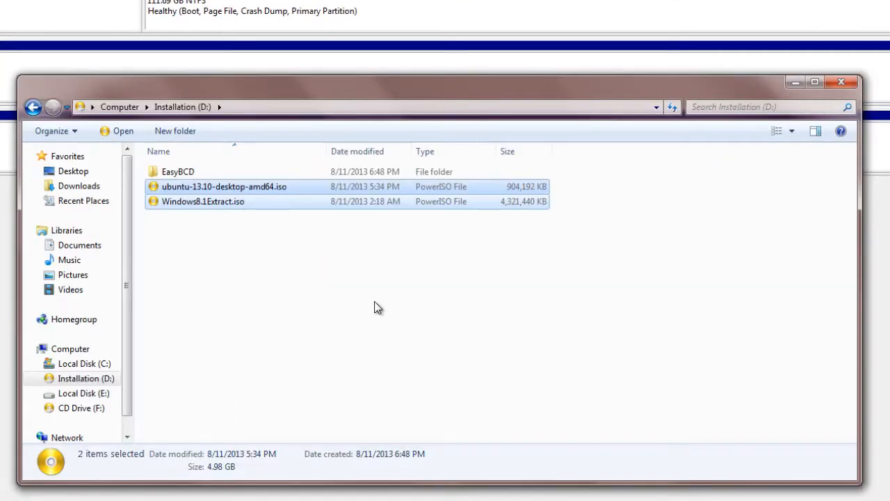
{"action": "left_click", "coordinate": [375, 307]}
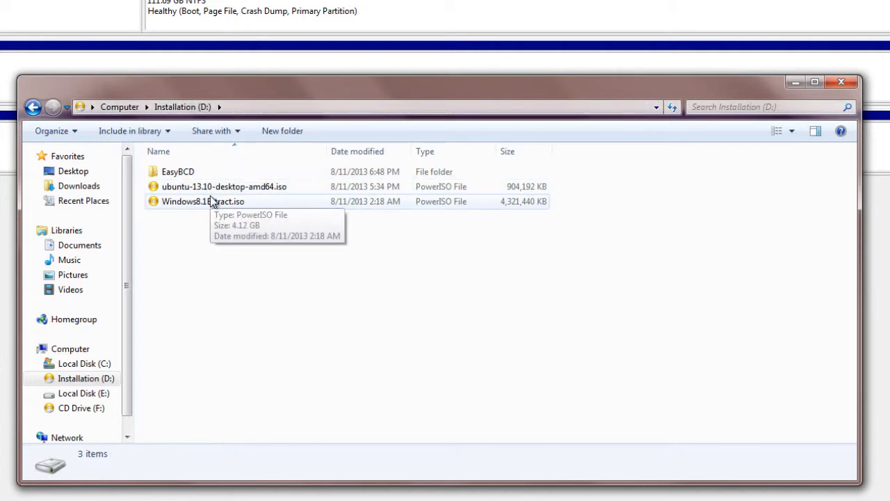
- Run EasyBCD.exe from the EasyBCD folder on D:, install the BCD to Partition 1 (D:\ as NTFS - 932 GiB), and load the new BCD store
{"action": "double_click", "coordinate": [245, 169]}
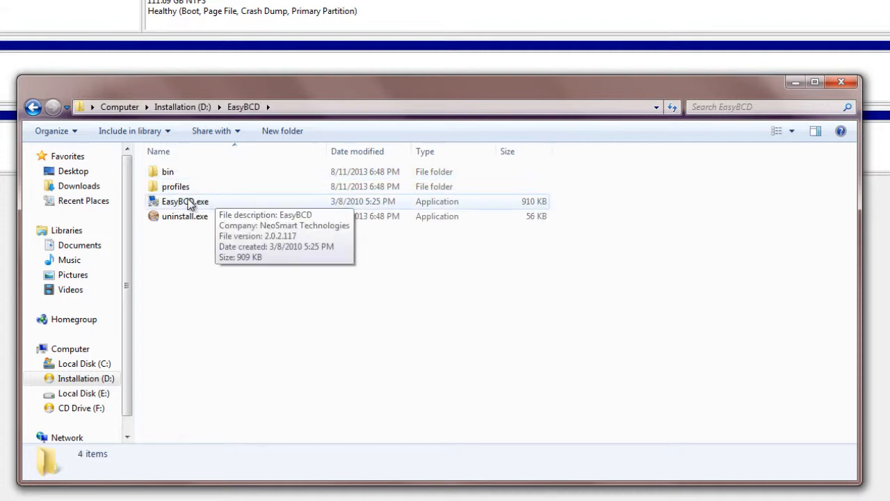
{"action": "double_click", "coordinate": [197, 202]}
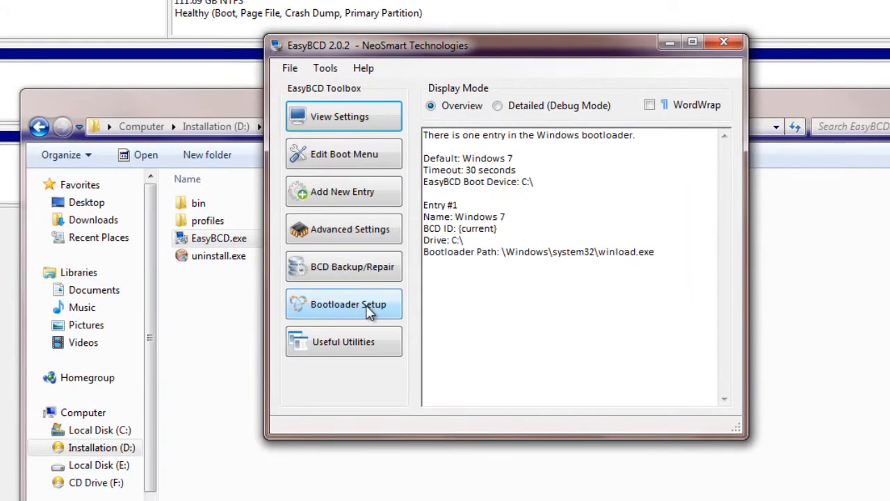
{"action": "left_click", "coordinate": [368, 310]}
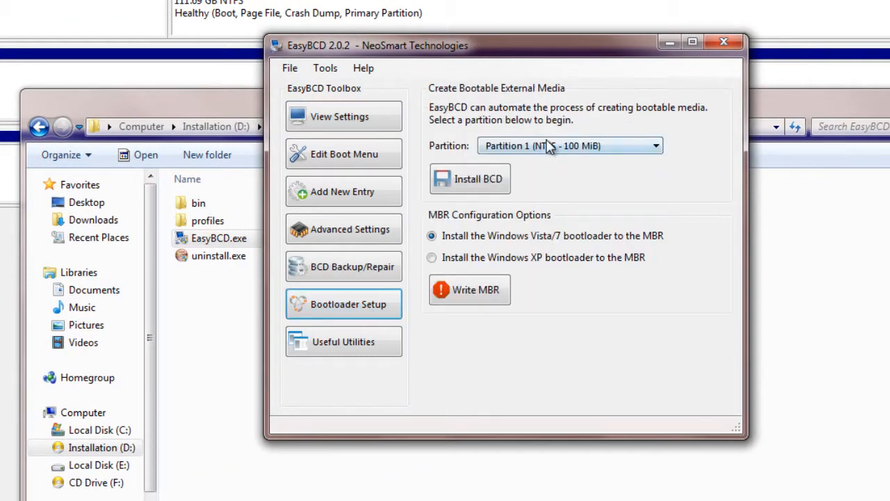
{"action": "left_click", "coordinate": [550, 148]}
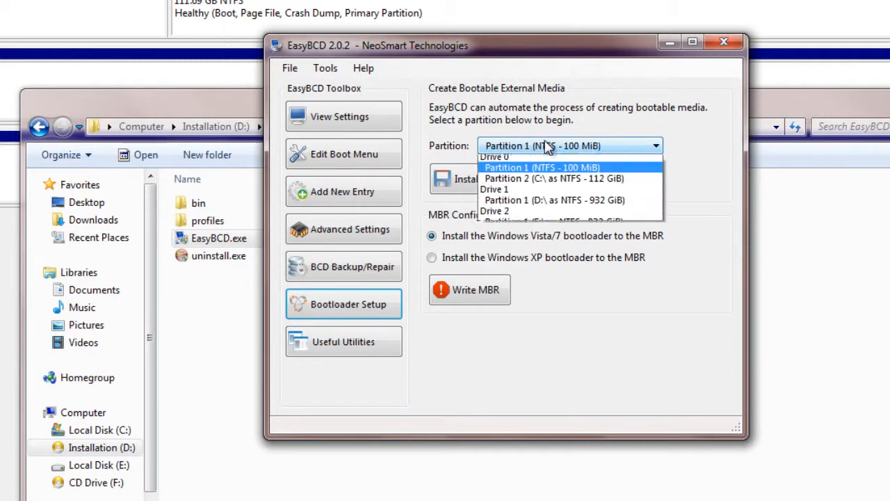
{"action": "left_click", "coordinate": [572, 205]}
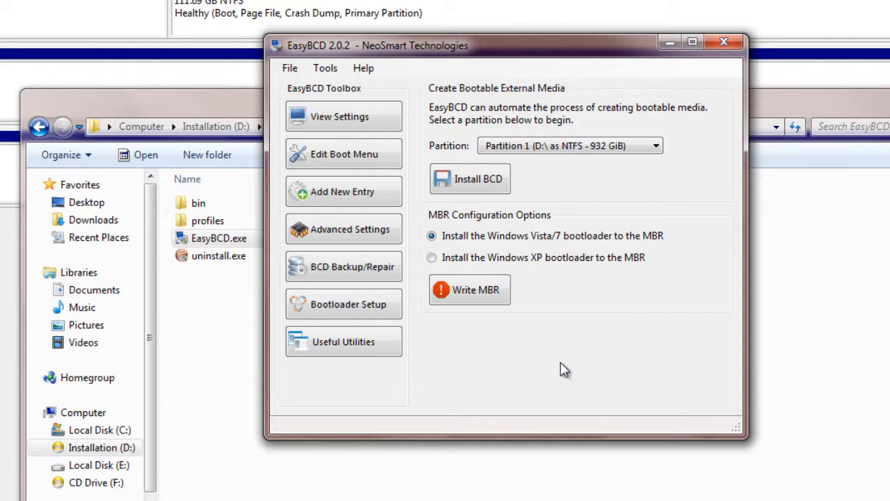
{"action": "left_click", "coordinate": [482, 183]}
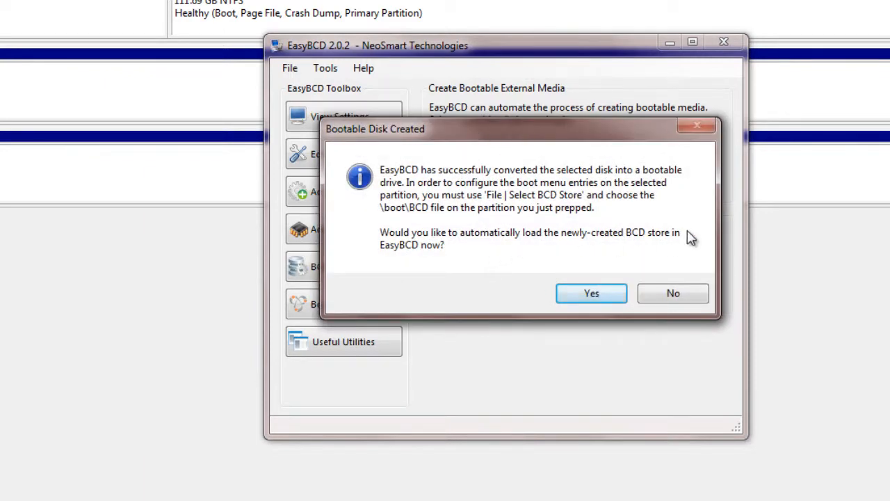
{"action": "left_click", "coordinate": [576, 294]}
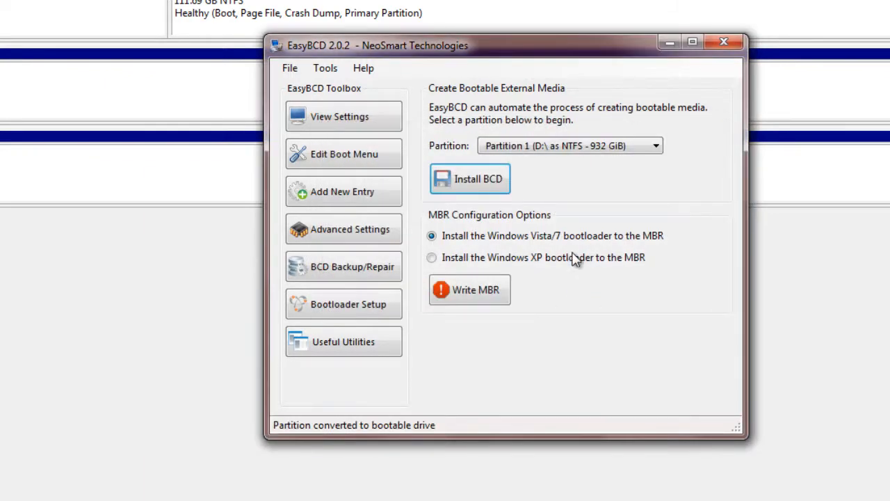
- Start a new ISO boot entry named Windows 8 with the mode Run from Disk
{"action": "left_click", "coordinate": [374, 189]}
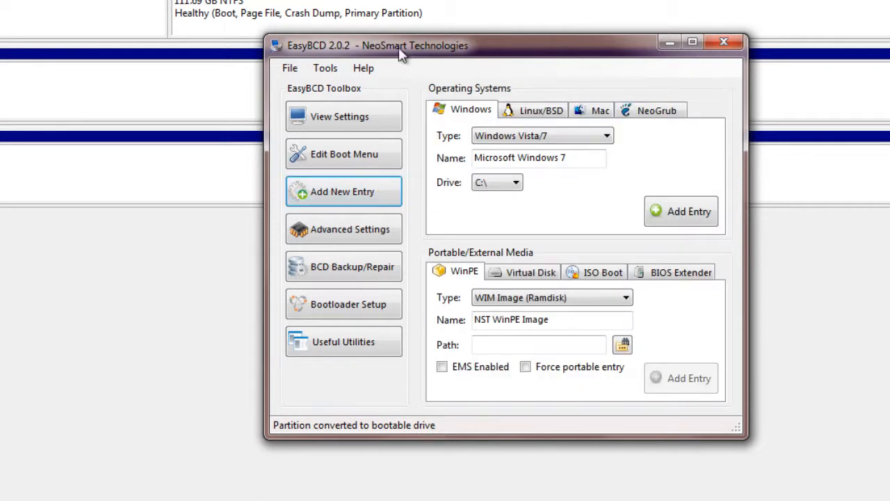
{"action": "left_click_drag", "start_coordinate": [401, 55], "coordinate": [388, 69]}
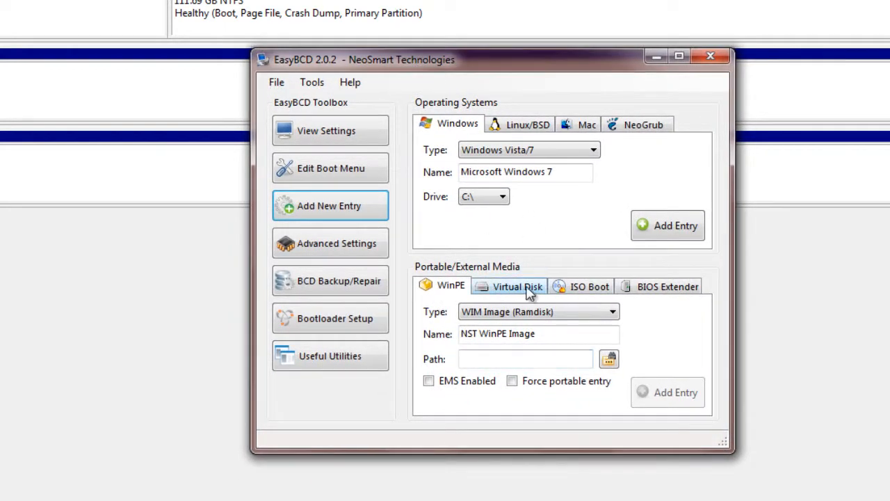
{"action": "left_click", "coordinate": [588, 289]}
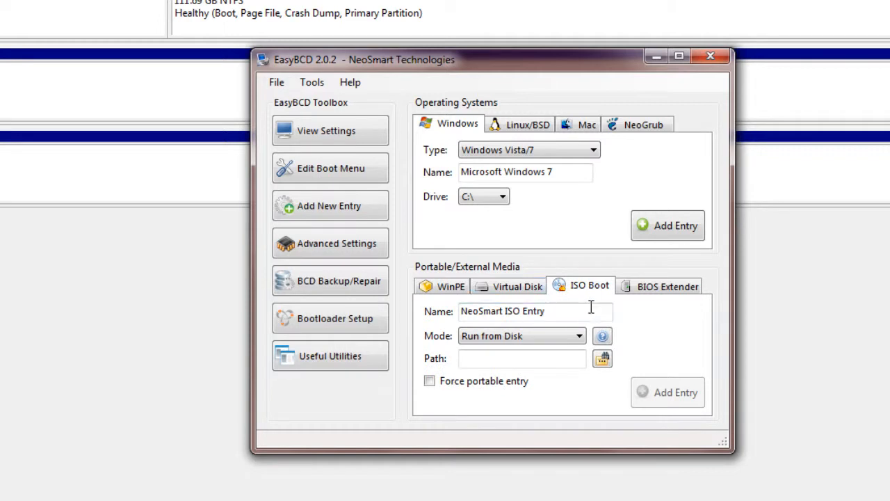
{"action": "left_click_drag", "start_coordinate": [577, 310], "coordinate": [379, 312]}
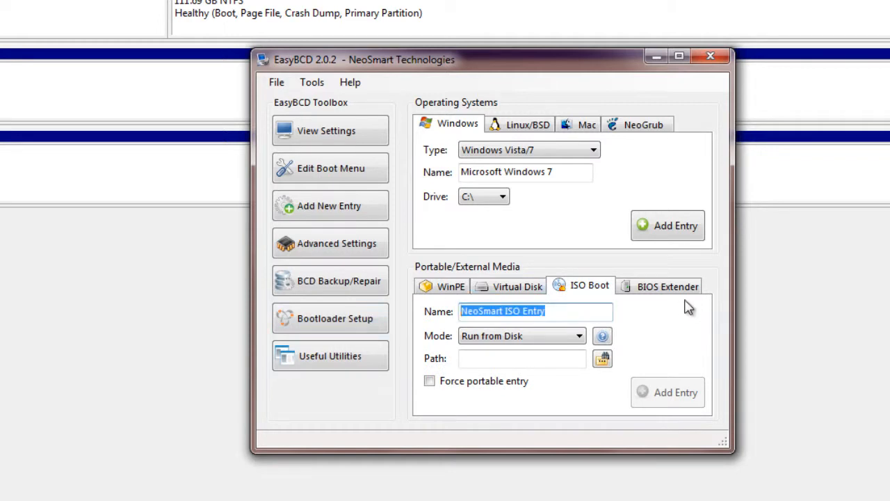
{"action": "type", "text": "Windows 8"}
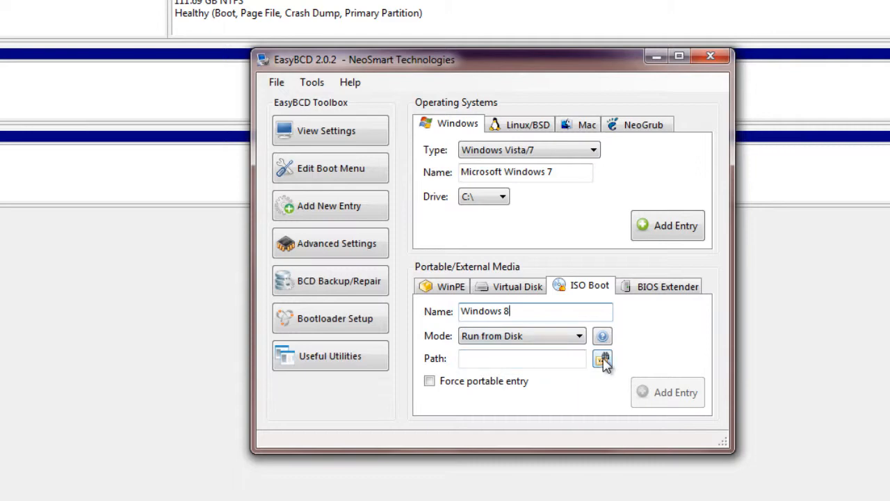
{"action": "left_click", "coordinate": [581, 337]}
{"action": "left_click", "coordinate": [537, 351]}
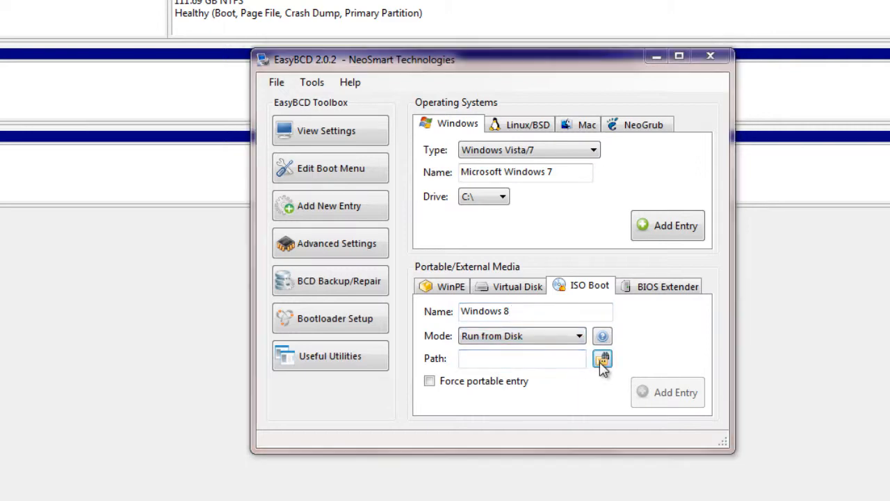
- Set the Windows 8 entry's path to Windows8.1Extract.iso on Installation (D:) and add the entry to the boot menu
{"action": "left_click", "coordinate": [602, 359]}
{"action": "scroll", "coordinate": [390, 306], "scroll_direction": "down", "scroll_amount": 2}
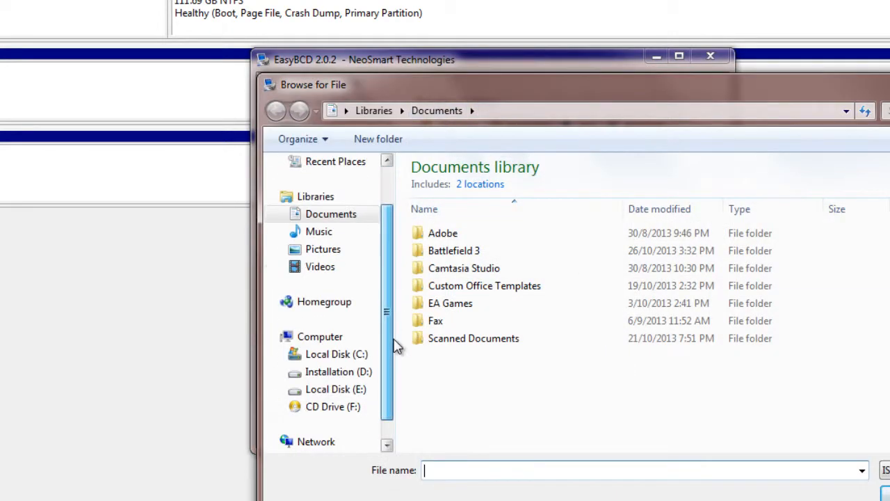
{"action": "left_click", "coordinate": [358, 376]}
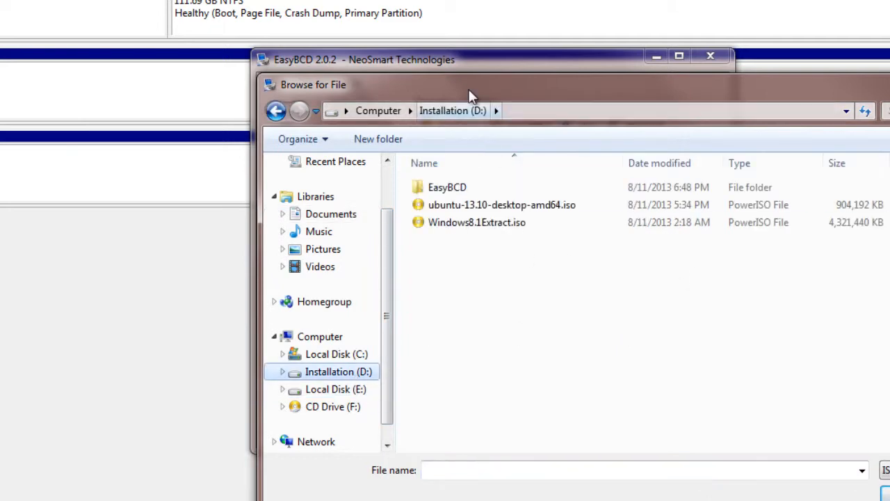
{"action": "left_click", "coordinate": [518, 226]}
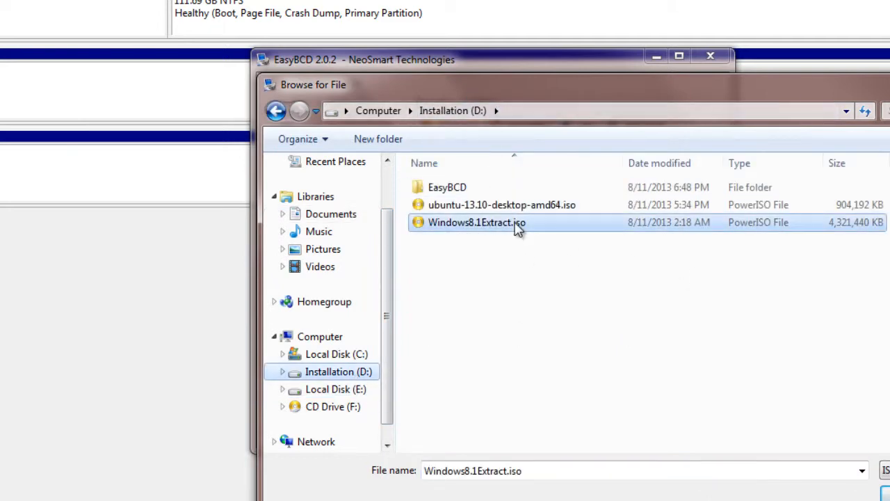
{"action": "left_click", "coordinate": [885, 491]}
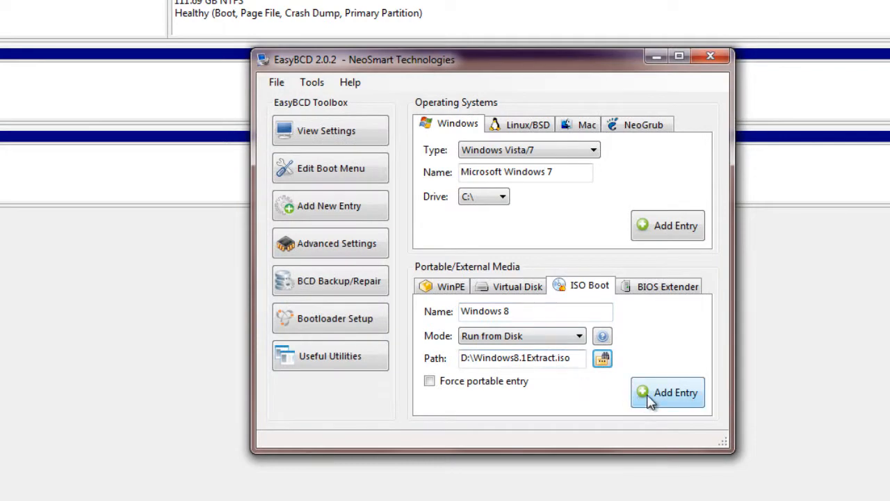
{"action": "left_click", "coordinate": [646, 406]}
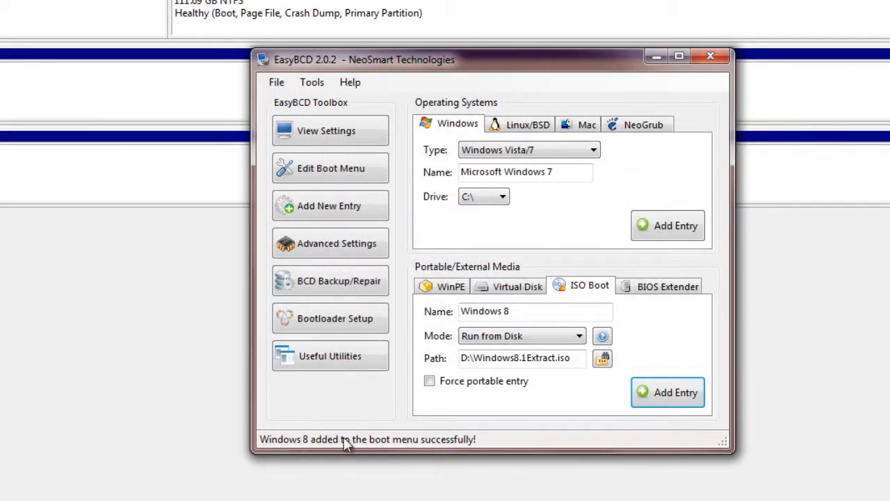
- Add a second ISO boot entry named Ubuntu in Run from Disk mode, using ubuntu-13.10-desktop-amd64.iso on D:
{"action": "left_click_drag", "start_coordinate": [532, 314], "coordinate": [167, 315]}
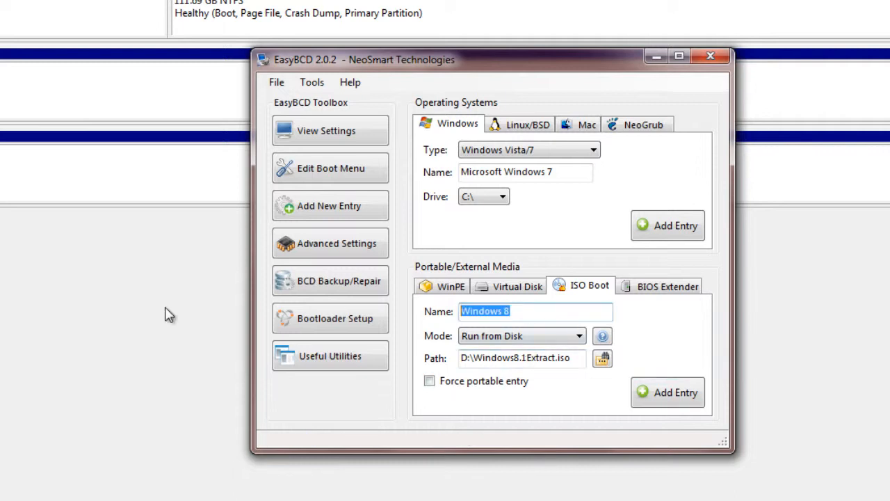
{"action": "type", "text": "Ubuntu"}
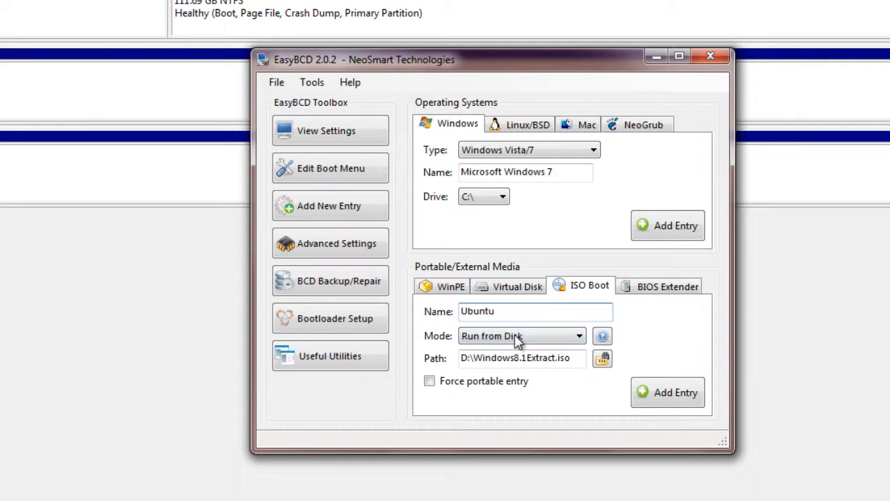
{"action": "left_click", "coordinate": [602, 359]}
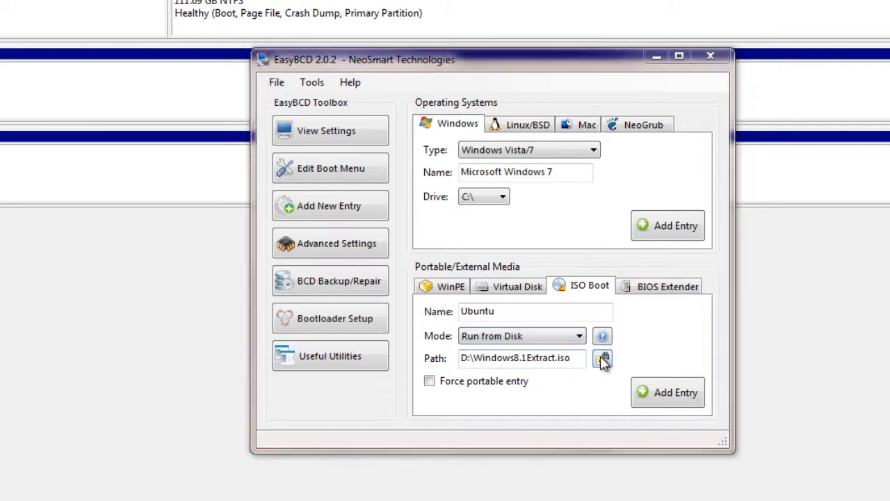
{"action": "left_click", "coordinate": [491, 223]}
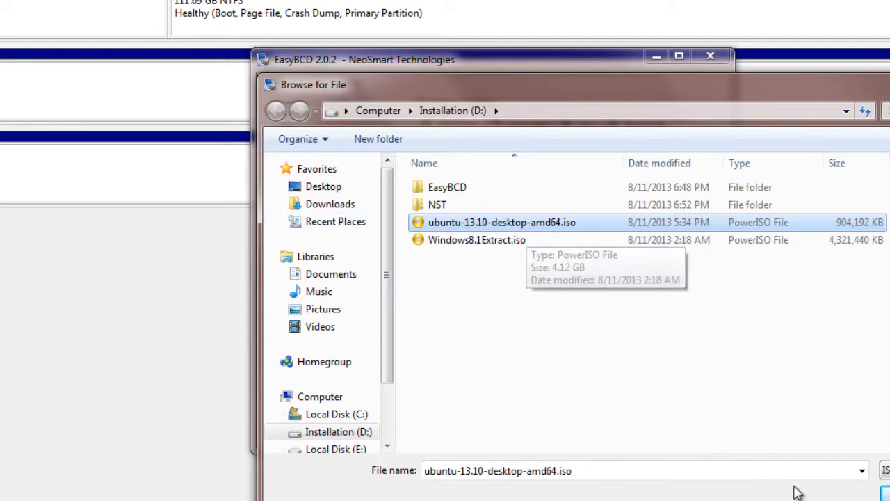
{"action": "left_click", "coordinate": [884, 491]}
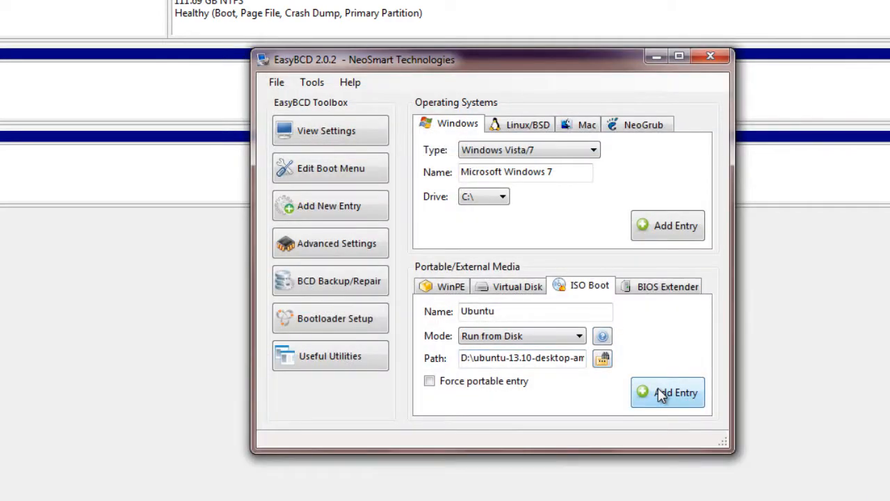
{"action": "left_click", "coordinate": [662, 393]}
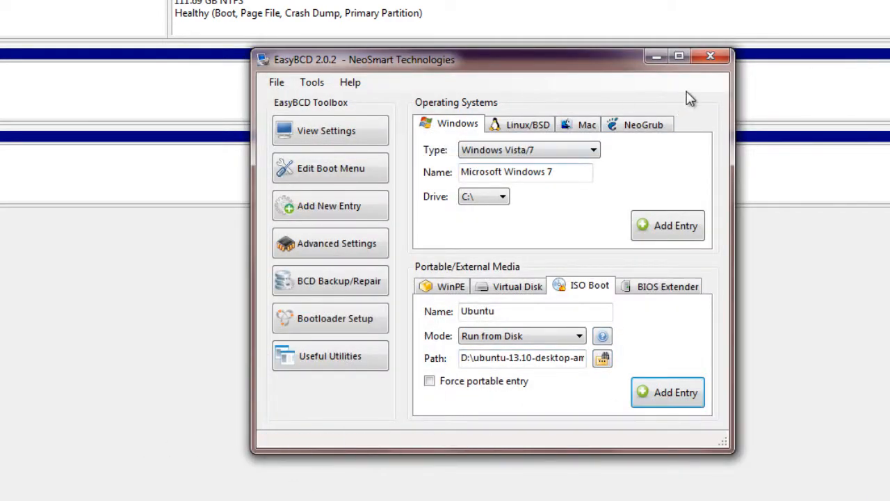
- Close EasyBCD and Disk Management, and restart the computer
{"action": "left_click", "coordinate": [710, 55]}
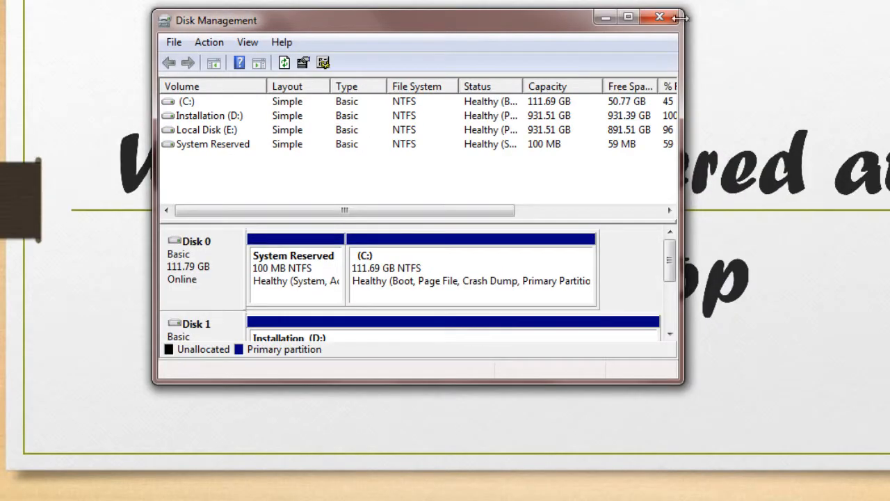
{"action": "left_click", "coordinate": [660, 19]}
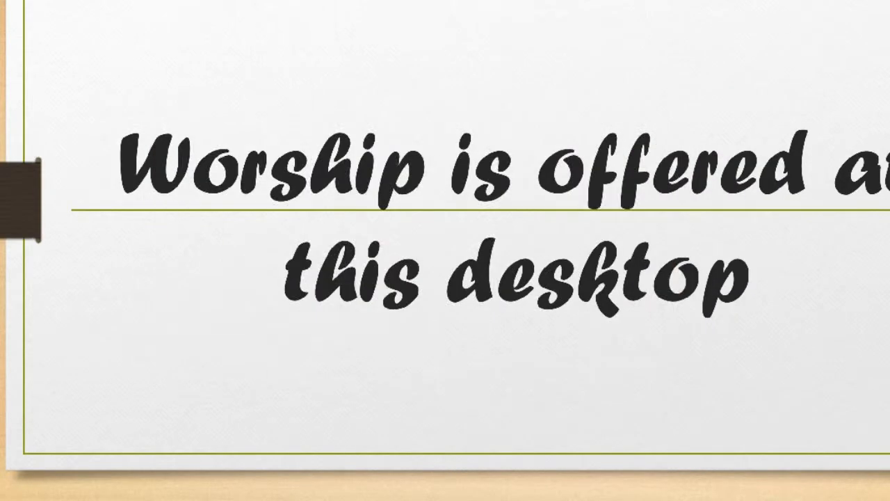
{"action": "left_click", "coordinate": [886, 4]}
{"action": "left_click", "coordinate": [862, 156]}
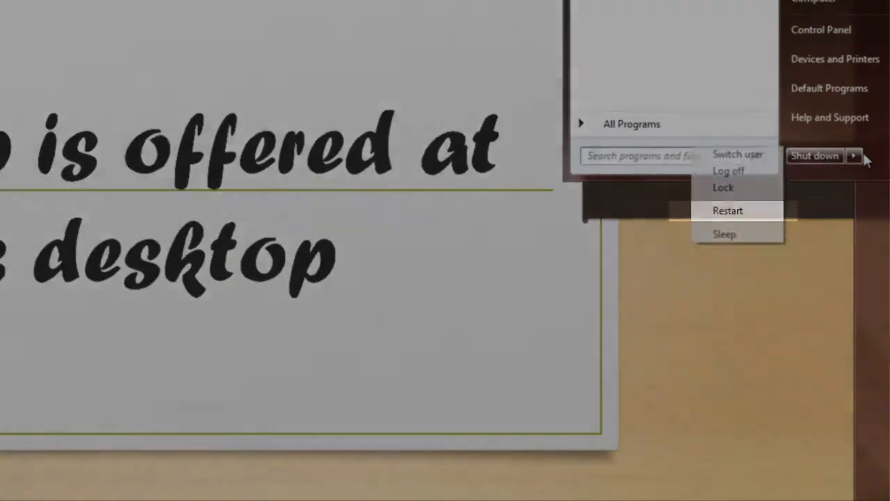
{"action": "left_click", "coordinate": [717, 395]}
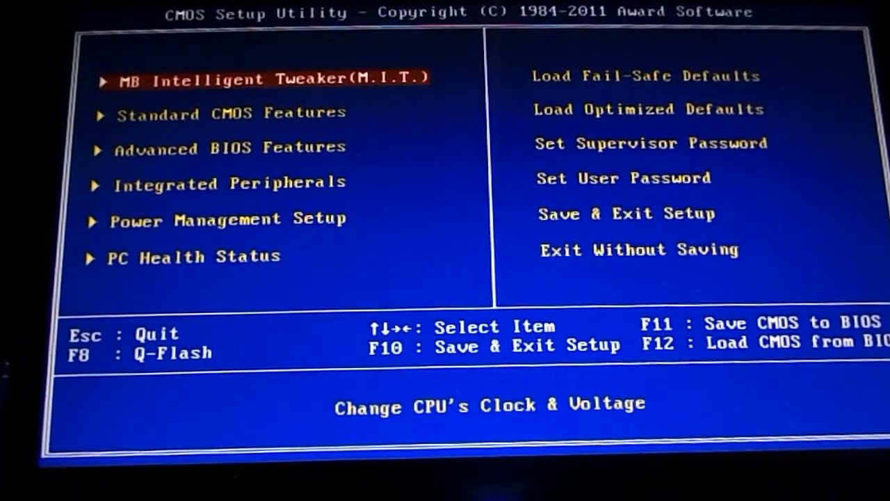
- Move SCSI-1 (P5-Hitachi HDS721010DL) to first place in the BIOS Hard Disk Boot Priority, then save to CMOS and exit
{"action": "key", "text": "Down"}
{"action": "key", "text": "Down"}
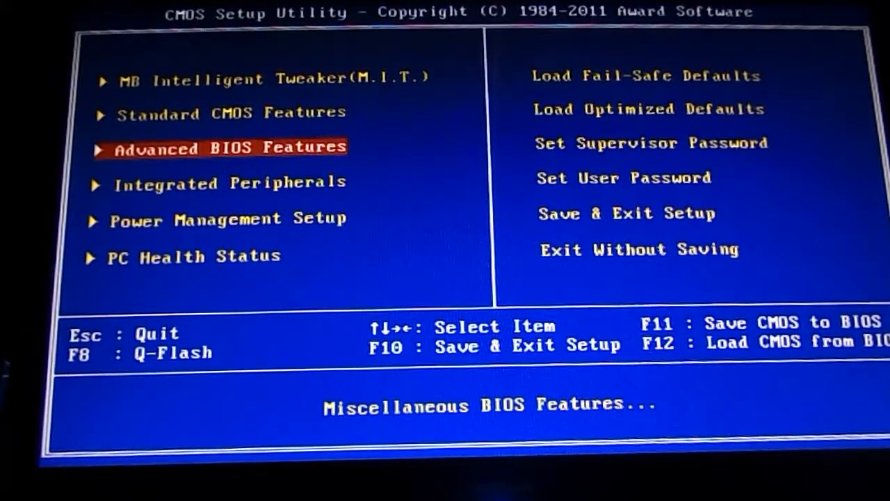
{"action": "key", "text": "Return"}
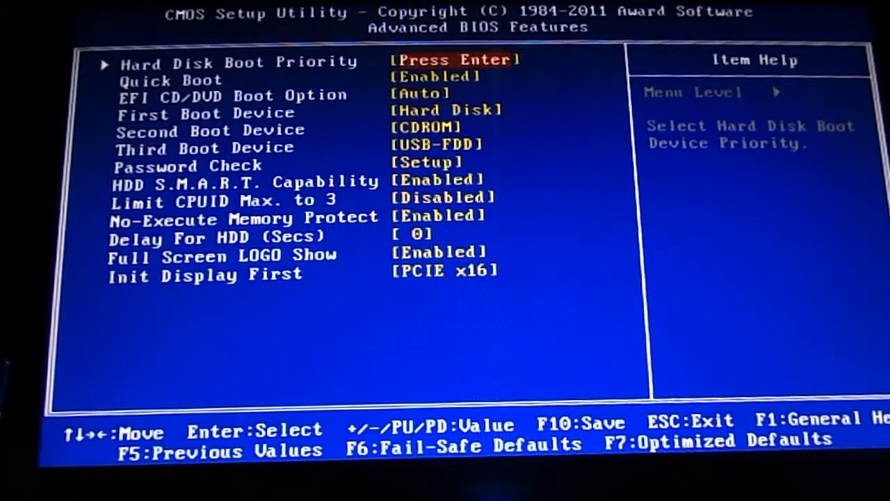
{"action": "key", "text": "Return"}
{"action": "key", "text": "Up"}
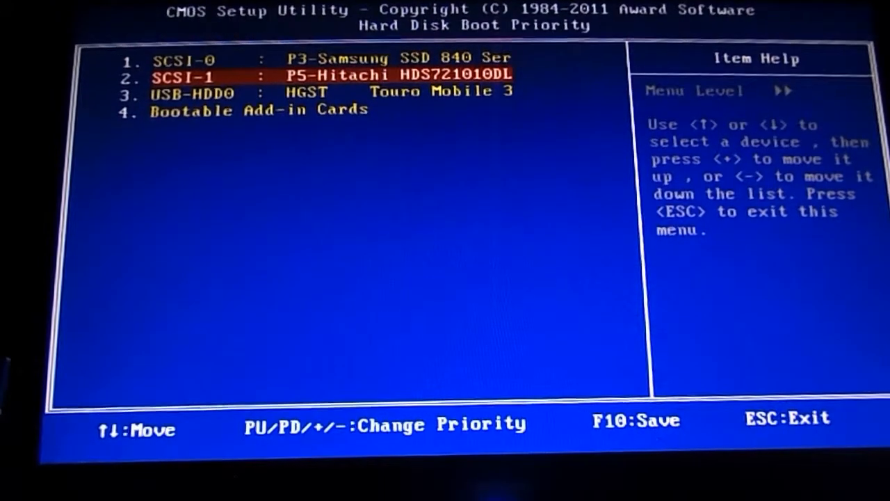
{"action": "key", "text": "plus"}
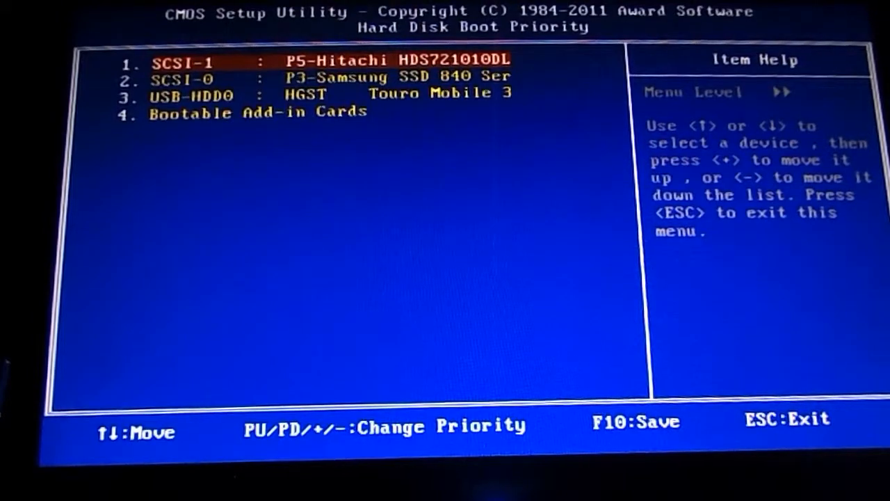
{"action": "key", "text": "F10"}
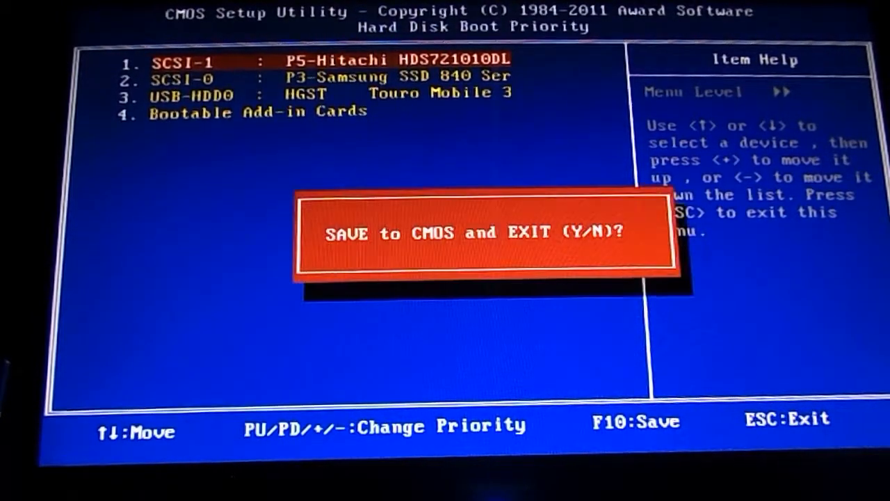
{"action": "key", "text": "y"}
{"action": "key", "text": "Return"}
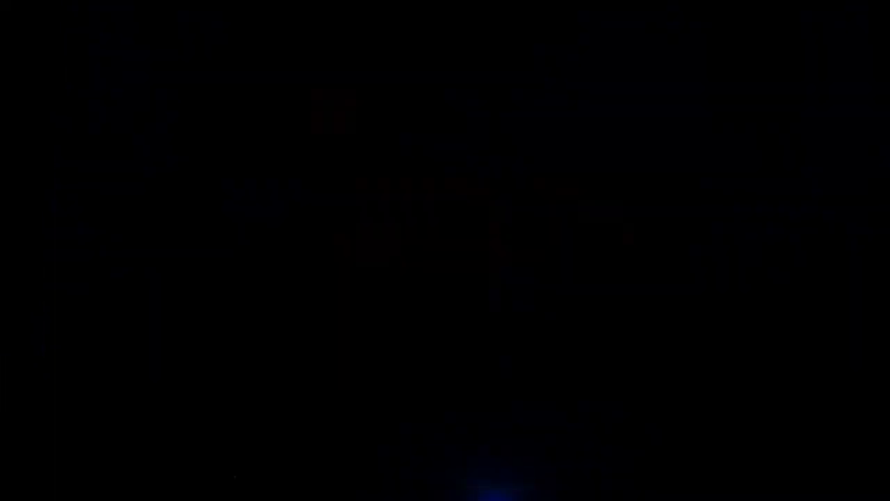